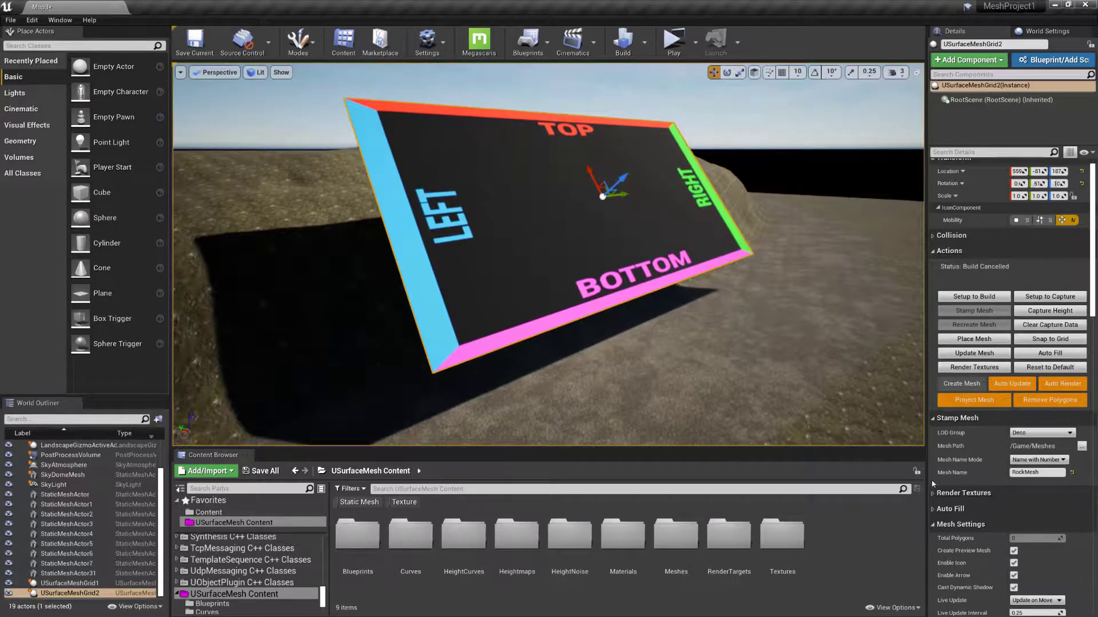
Collapse Stamp Mesh, fly over the hillside, and re-enable Create Preview Mesh on USurfaceMeshGrid2.
{"action": "scroll", "coordinate": [953, 411], "scroll_direction": "down", "scroll_amount": 3}
{"action": "left_click", "coordinate": [933, 350]}
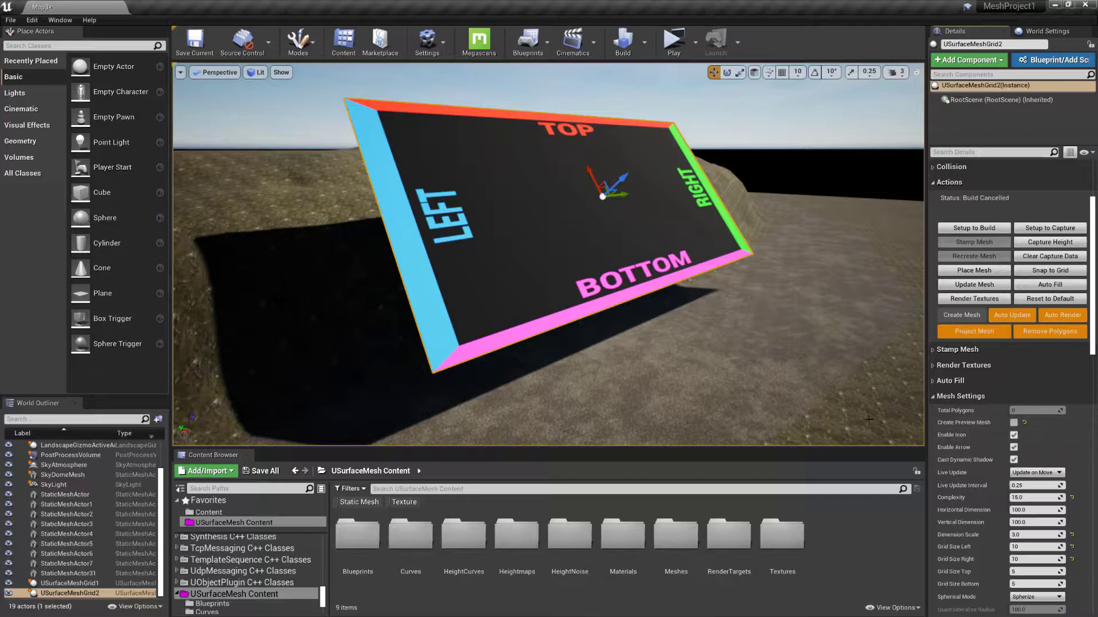
{"action": "right_click_drag", "start_coordinate": [868, 419], "coordinate": [846, 432]}
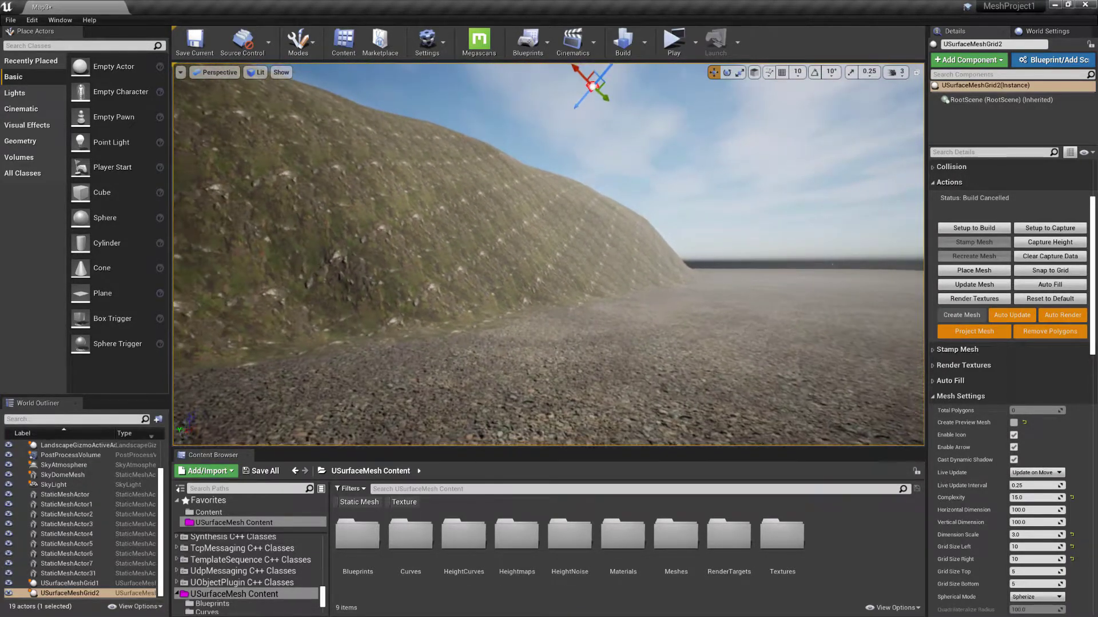
{"action": "right_click_drag", "start_coordinate": [699, 319], "coordinate": [703, 320]}
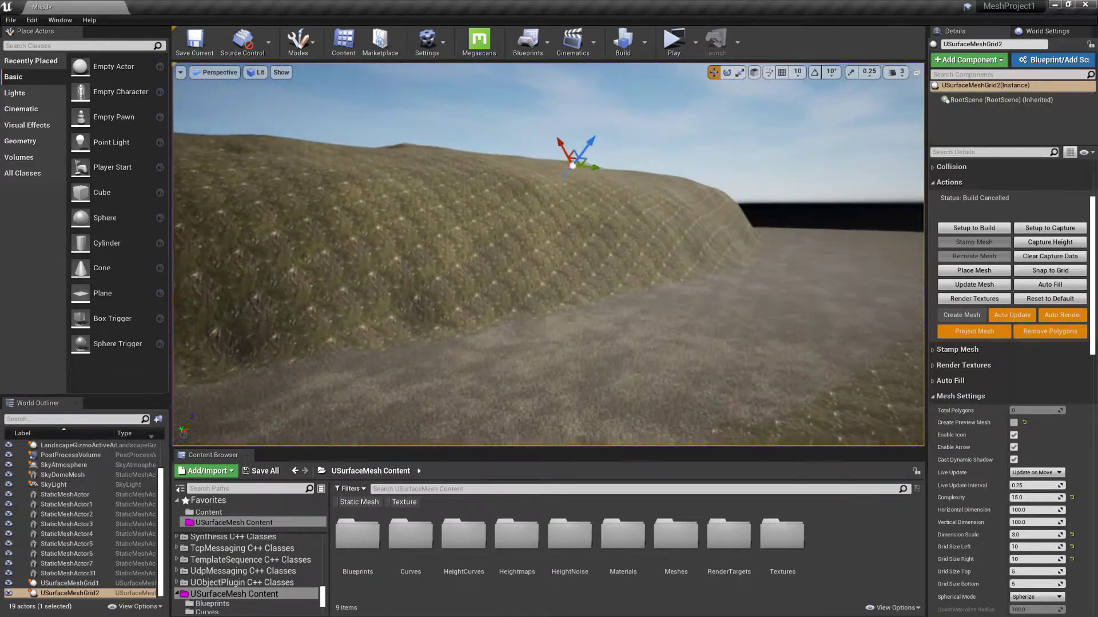
{"action": "right_click_drag", "start_coordinate": [900, 409], "coordinate": [900, 410]}
{"action": "left_click", "coordinate": [1014, 422]}
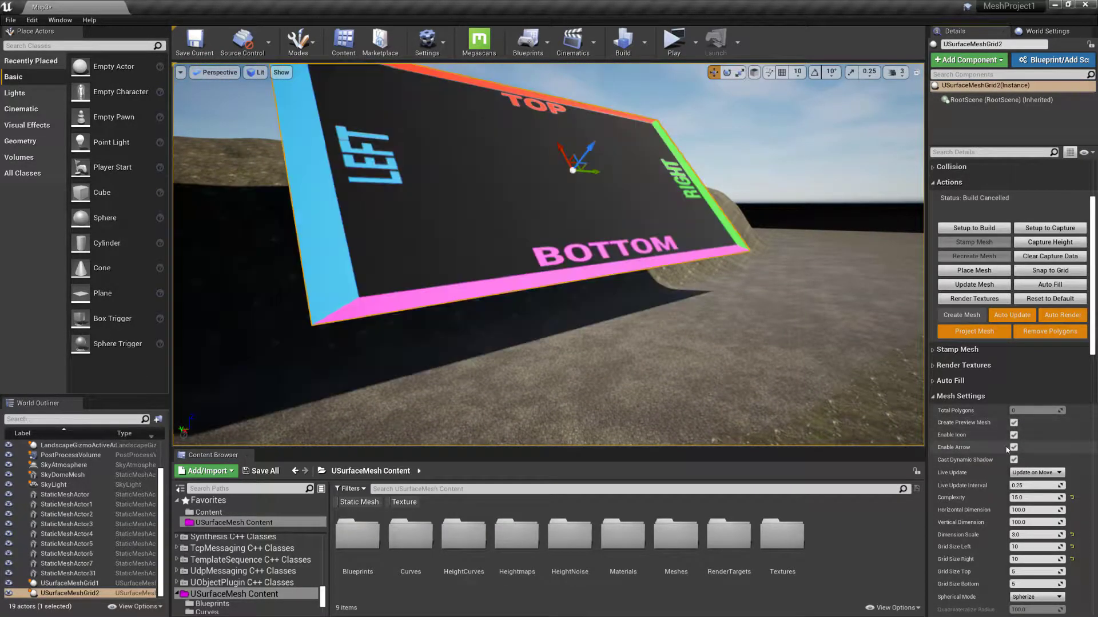
Run Create Mesh to build the 74,230-polygon rock cliff, then orbit to inspect it.
{"action": "left_click", "coordinate": [964, 316]}
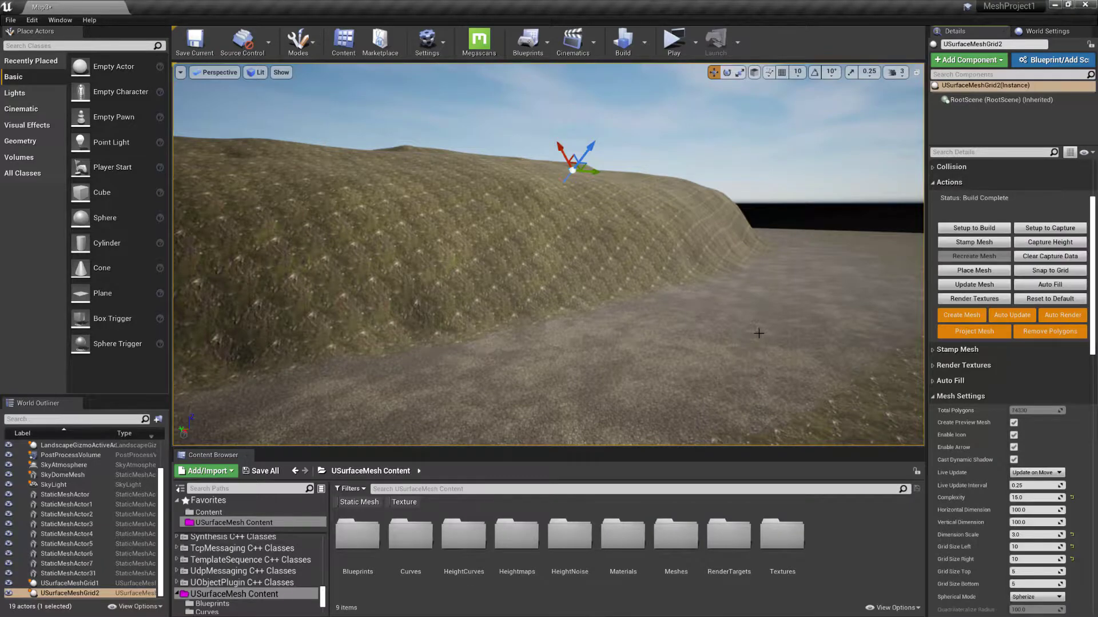
{"action": "right_click_drag", "start_coordinate": [758, 333], "coordinate": [706, 354]}
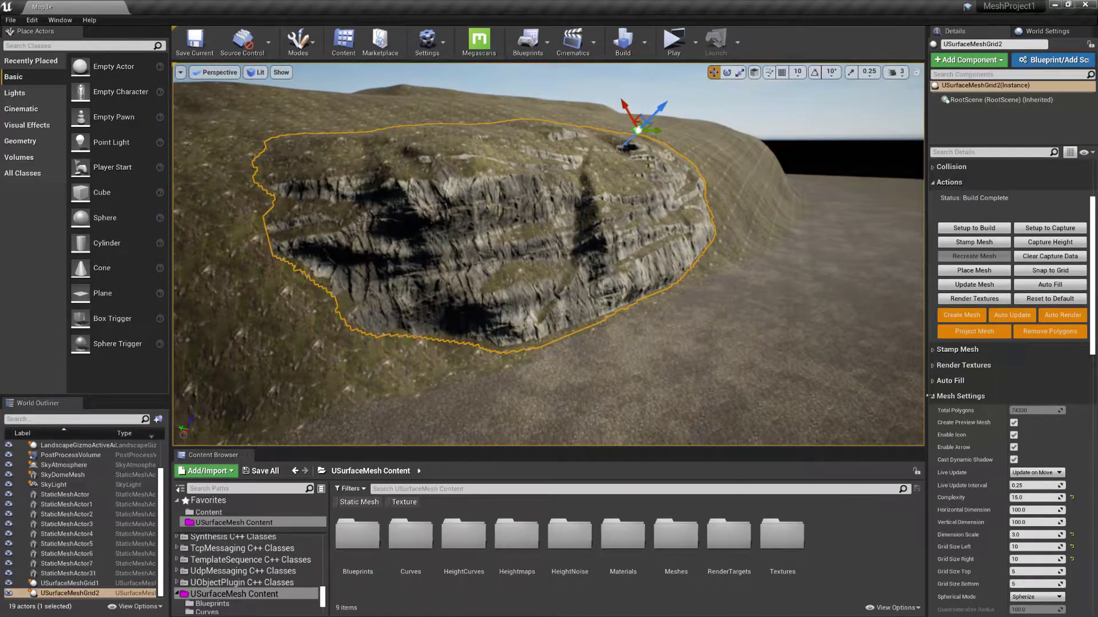
Stamp the cliff as static mesh RockMesh2 and frame the new StaticMeshActor.
{"action": "left_click", "coordinate": [957, 349]}
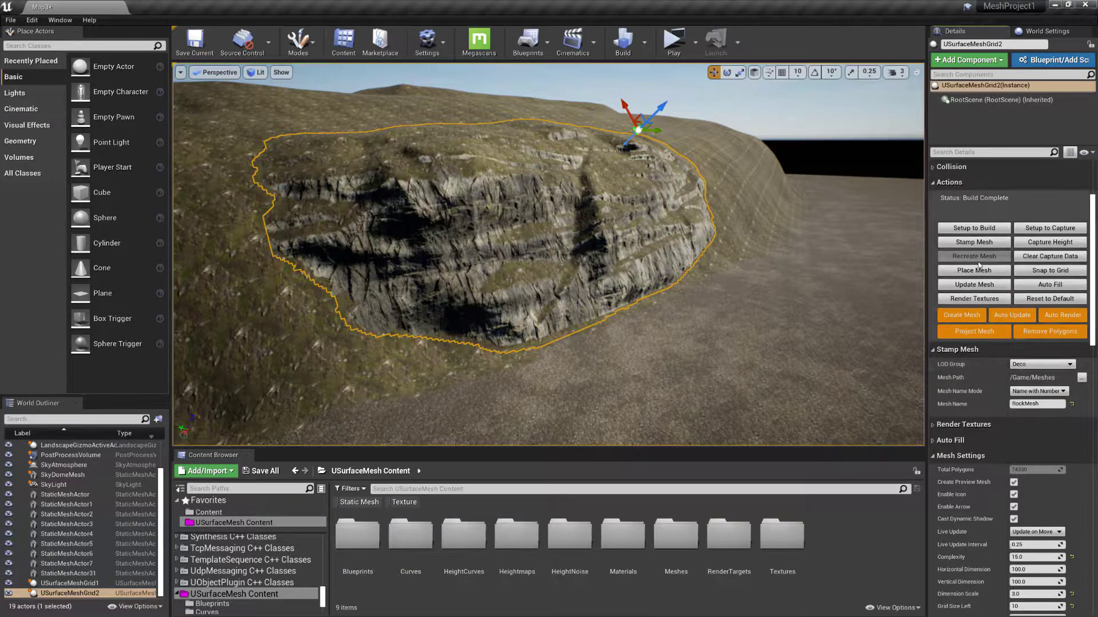
{"action": "left_click", "coordinate": [973, 242]}
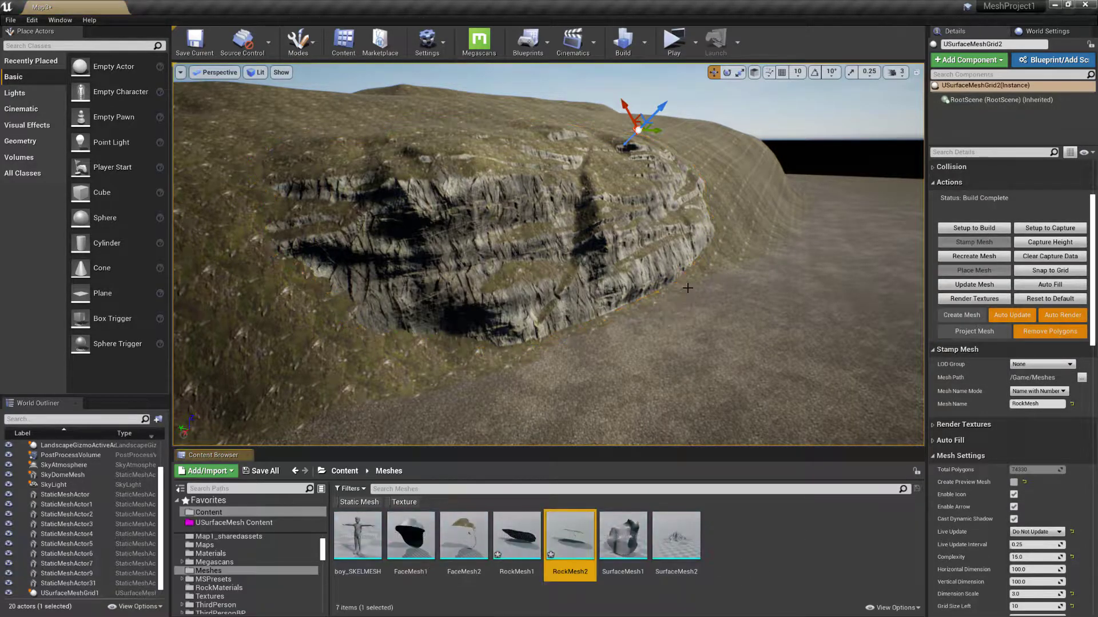
{"action": "left_click_drag", "start_coordinate": [661, 293], "coordinate": [661, 269]}
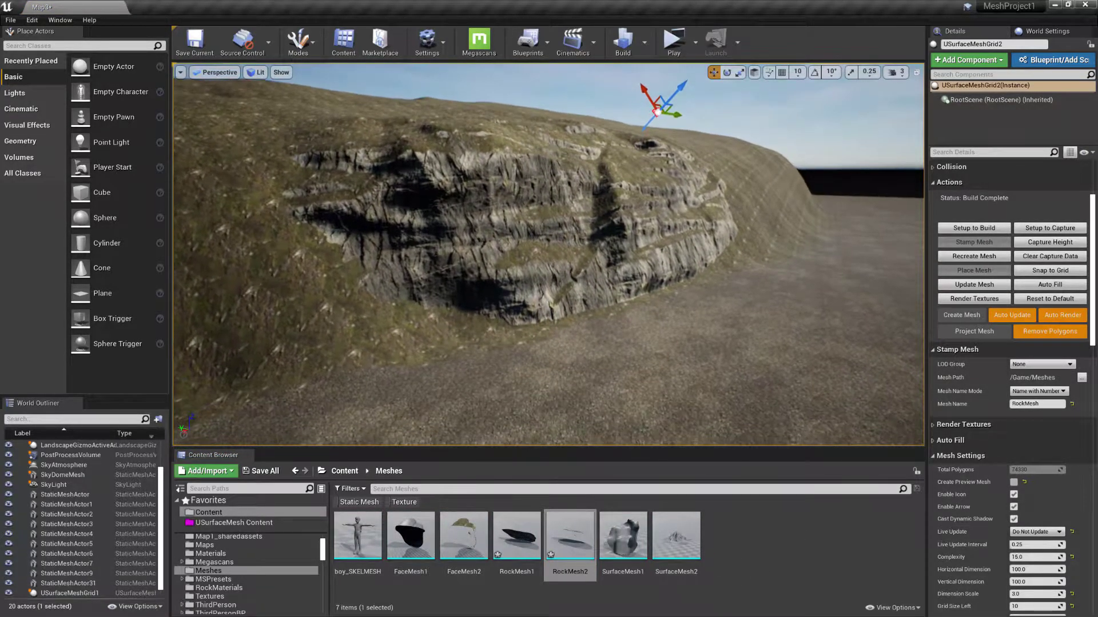
{"action": "left_click", "coordinate": [620, 237]}
{"action": "key", "text": "f"}
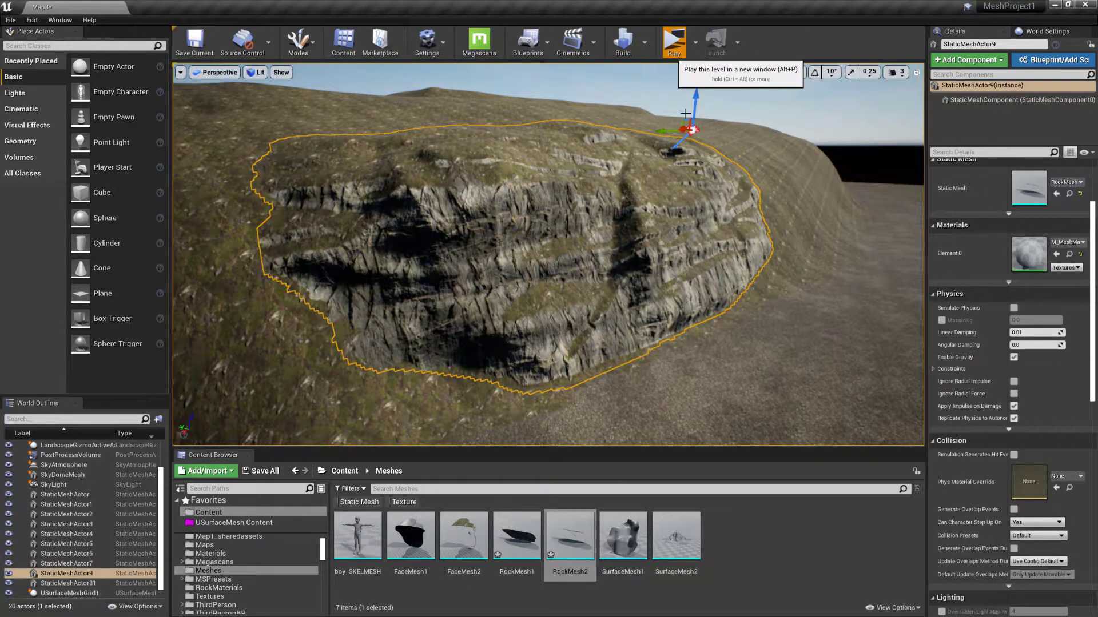
Play-test in a standalone window, running the character up to the rock, then exit.
{"action": "left_click", "coordinate": [673, 42]}
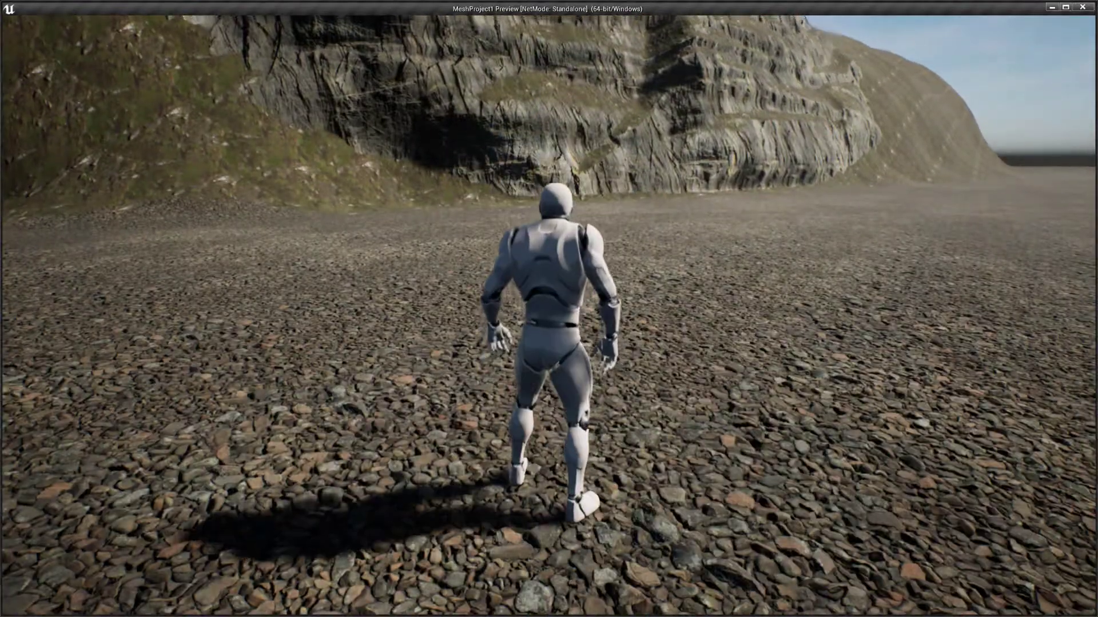
{"action": "key", "text": "w"}
{"action": "key", "text": "a"}
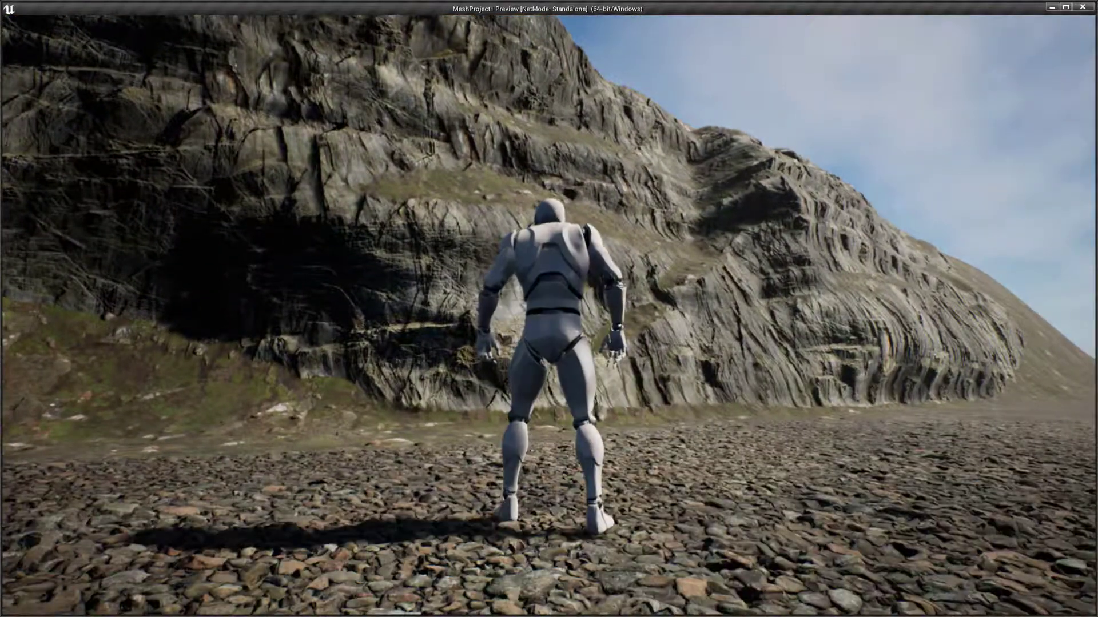
{"action": "key", "text": "Escape"}
{"action": "scroll", "coordinate": [663, 195], "scroll_direction": "down", "scroll_amount": 3}
Select USurfaceMeshGrid2, switch off Auto Render, and recreate the 90,000-polygon mesh.
{"action": "scroll", "coordinate": [680, 161], "scroll_direction": "down", "scroll_amount": 2}
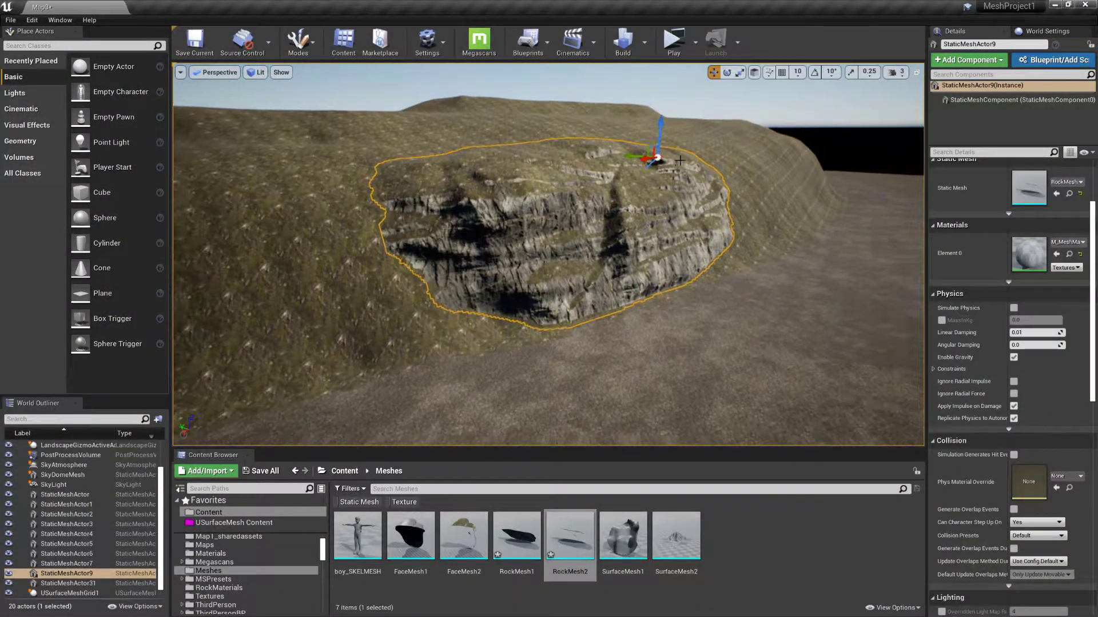
{"action": "left_click", "coordinate": [659, 157]}
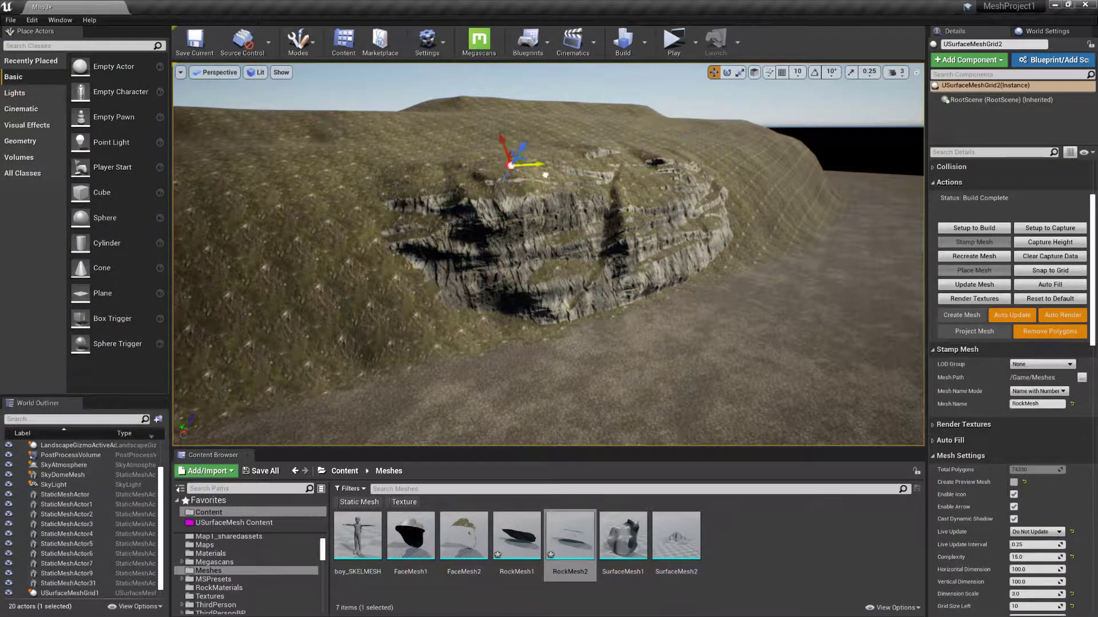
{"action": "left_click", "coordinate": [1065, 318]}
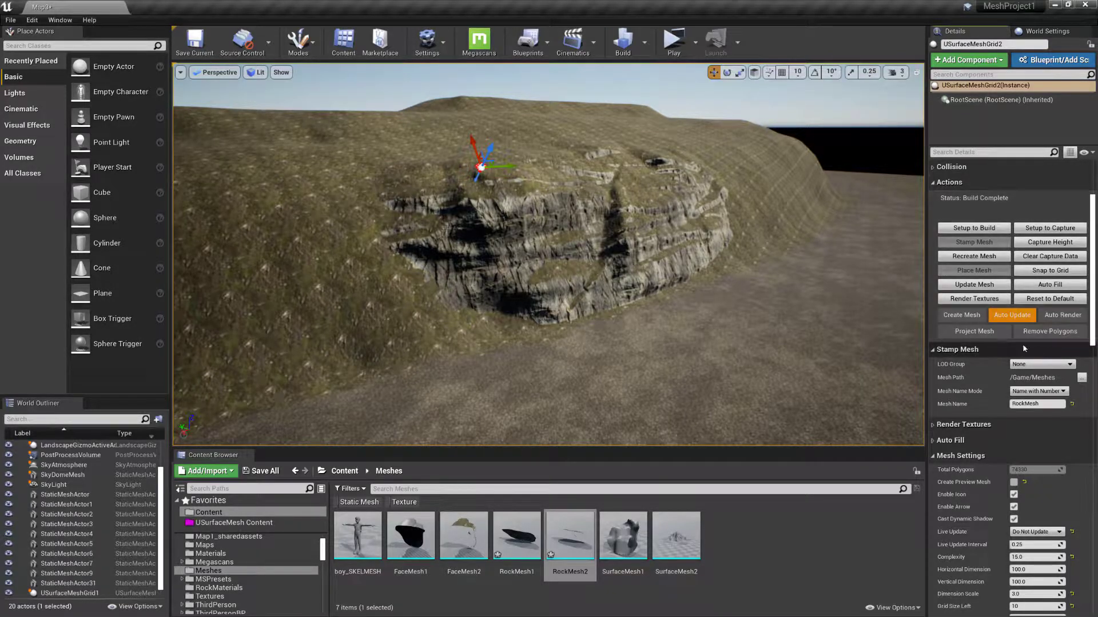
{"action": "left_click", "coordinate": [979, 231]}
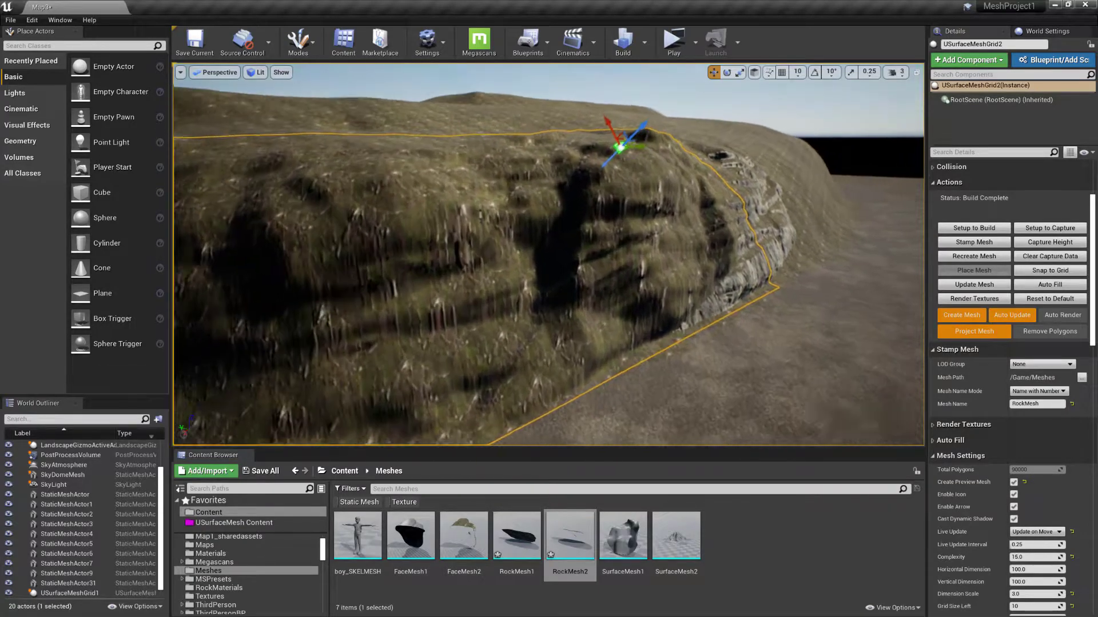
{"action": "mouse_move", "coordinate": [646, 135]}
{"action": "right_mouse_down"}
{"action": "mouse_move", "coordinate": [645, 125]}
{"action": "mouse_move", "coordinate": [645, 136]}
{"action": "right_mouse_up"}
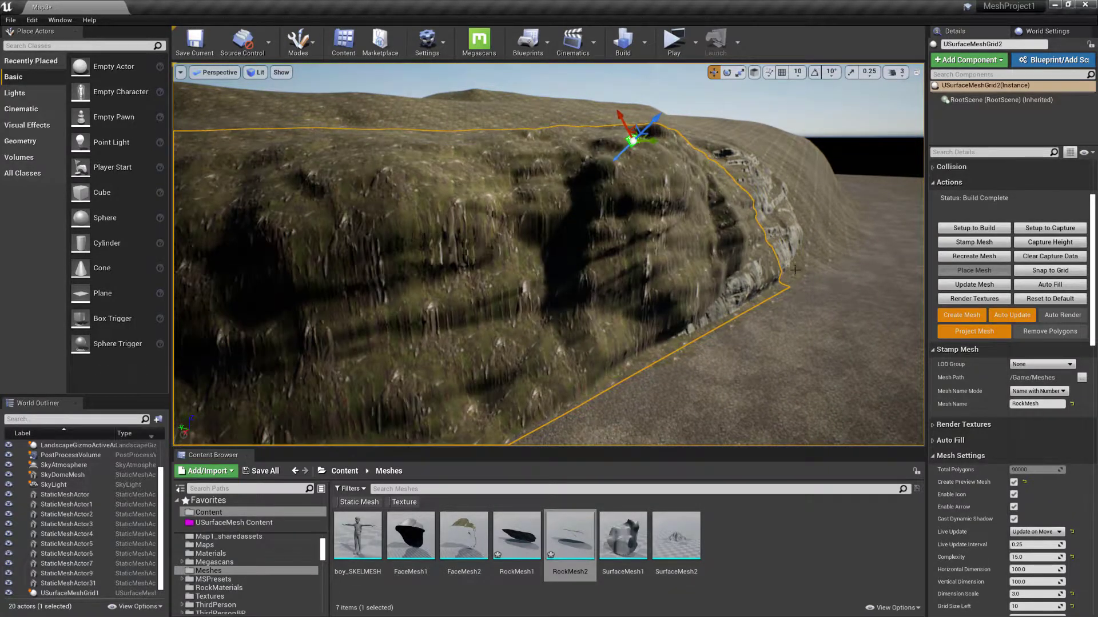
Set Grid Size Left and Right to 6 and Complexity to 10, then move the grid left along the hill.
{"action": "scroll", "coordinate": [972, 446], "scroll_direction": "down", "scroll_amount": 3}
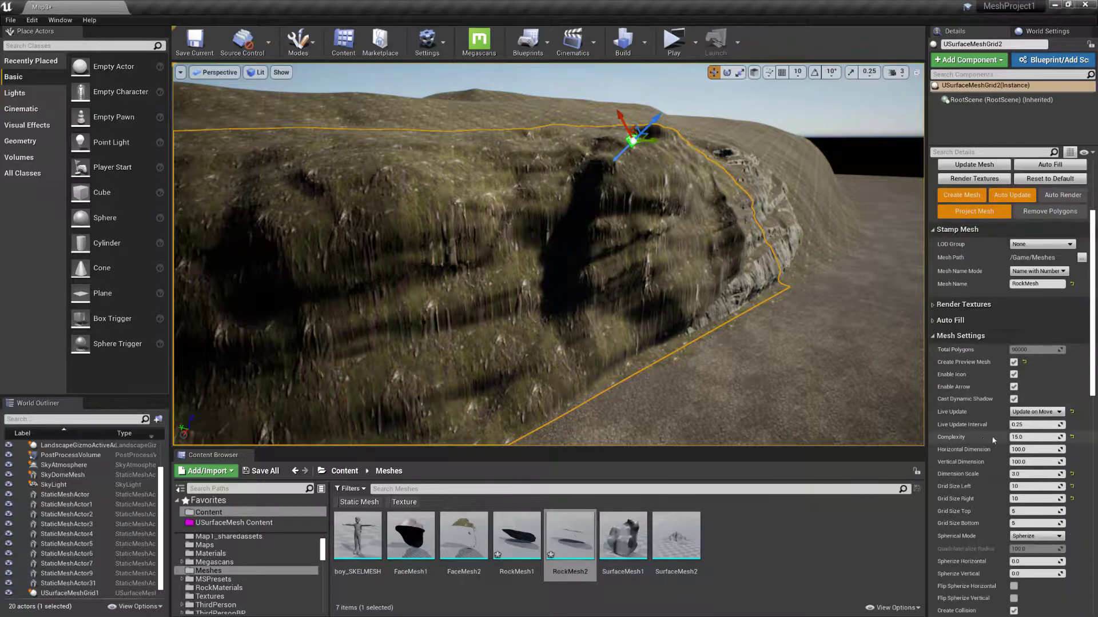
{"action": "left_click", "coordinate": [1027, 402]}
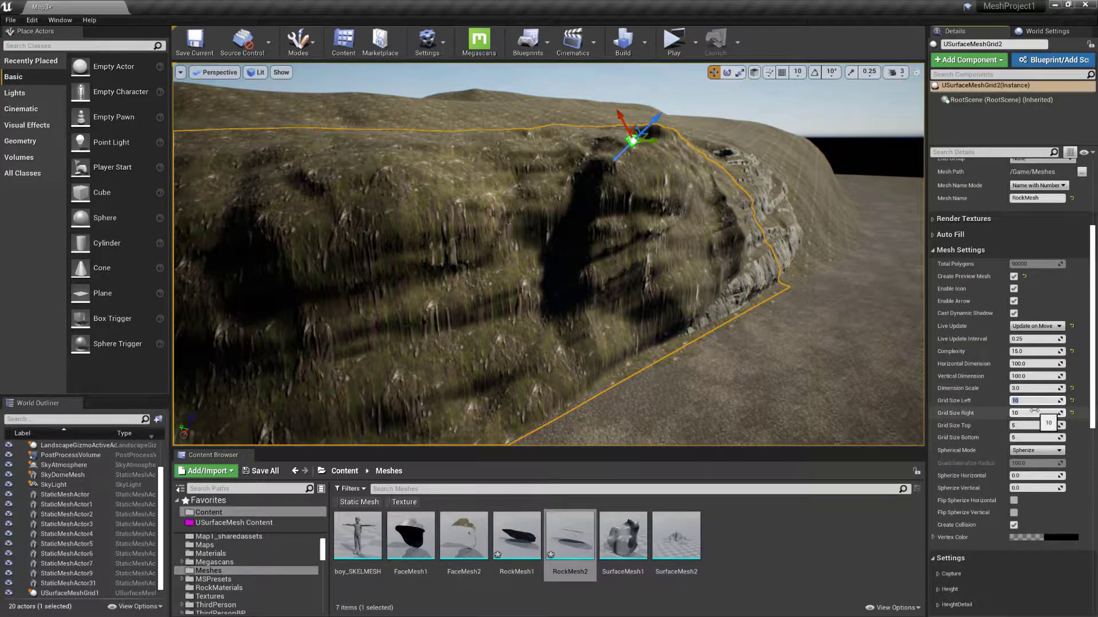
{"action": "type", "text": "6"}
{"action": "key", "text": "Return"}
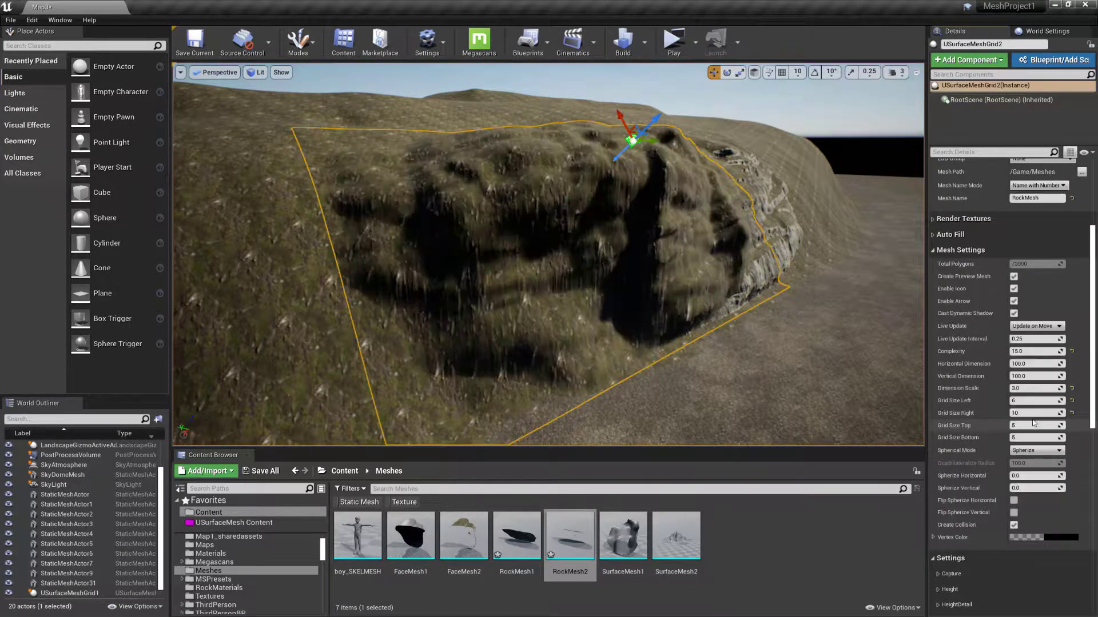
{"action": "type", "text": "10"}
{"action": "key", "text": "Return"}
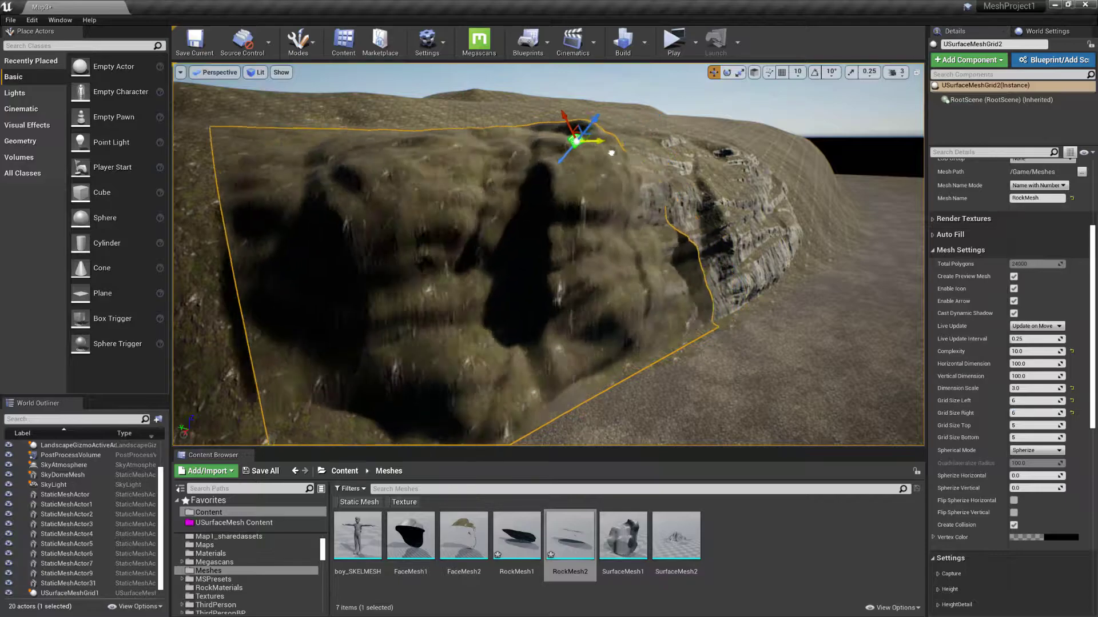
{"action": "left_click_drag", "start_coordinate": [657, 141], "coordinate": [575, 143]}
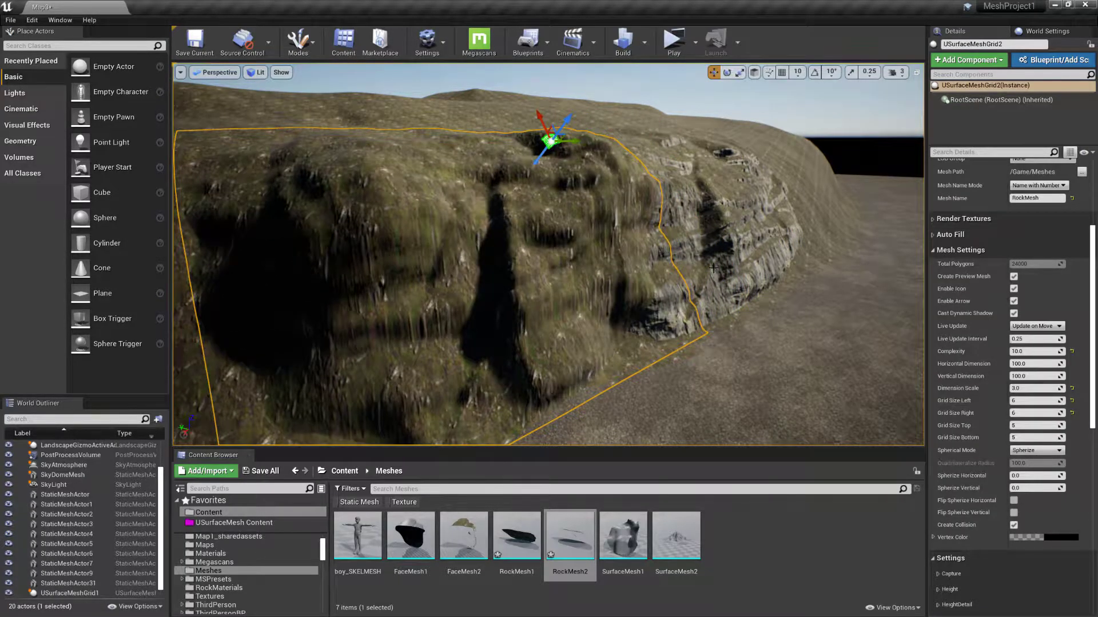
{"action": "scroll", "coordinate": [1060, 364], "scroll_direction": "up", "scroll_amount": 10}
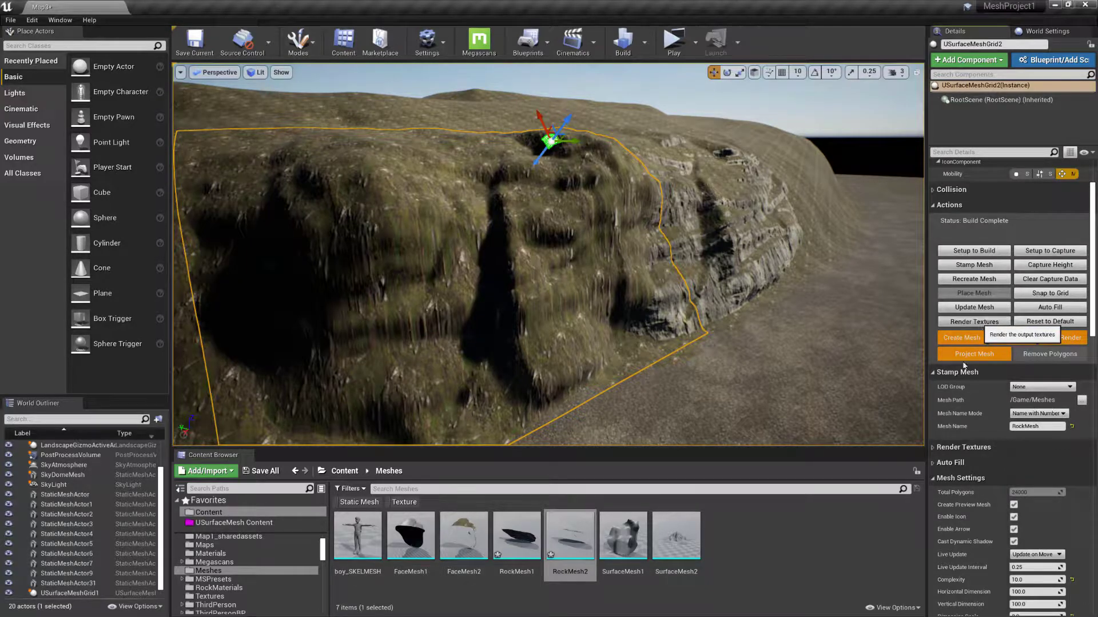
Render the rock textures onto the reshaped cliff and collapse Mesh Settings.
{"action": "left_click", "coordinate": [979, 321]}
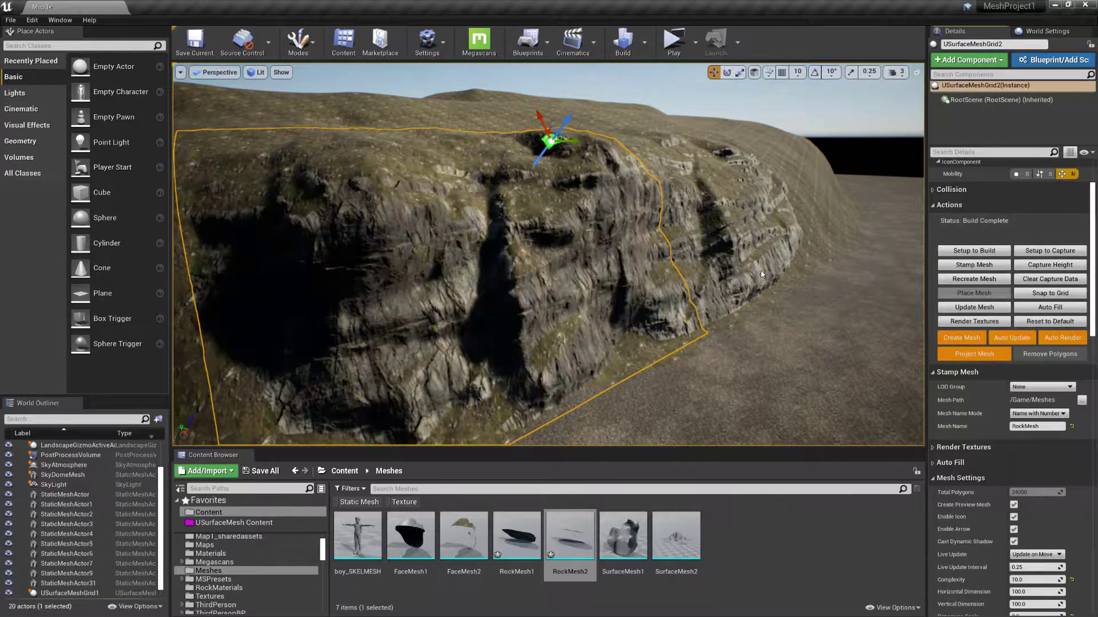
{"action": "left_click_drag", "start_coordinate": [684, 280], "coordinate": [703, 303], "text": "alt"}
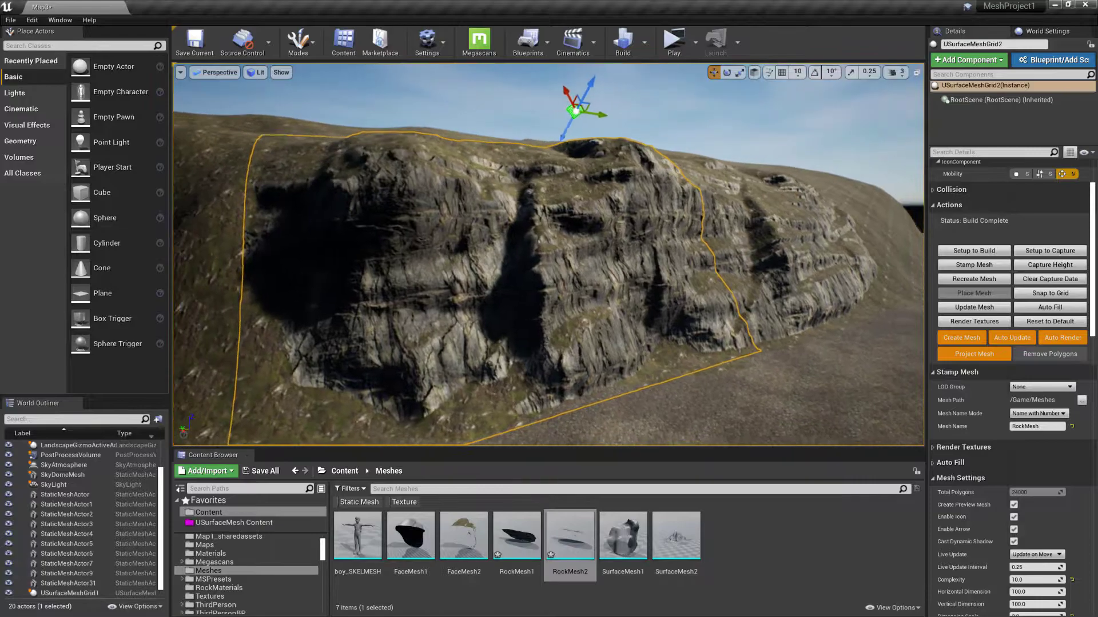
{"action": "scroll", "coordinate": [933, 327], "scroll_direction": "down", "scroll_amount": 7}
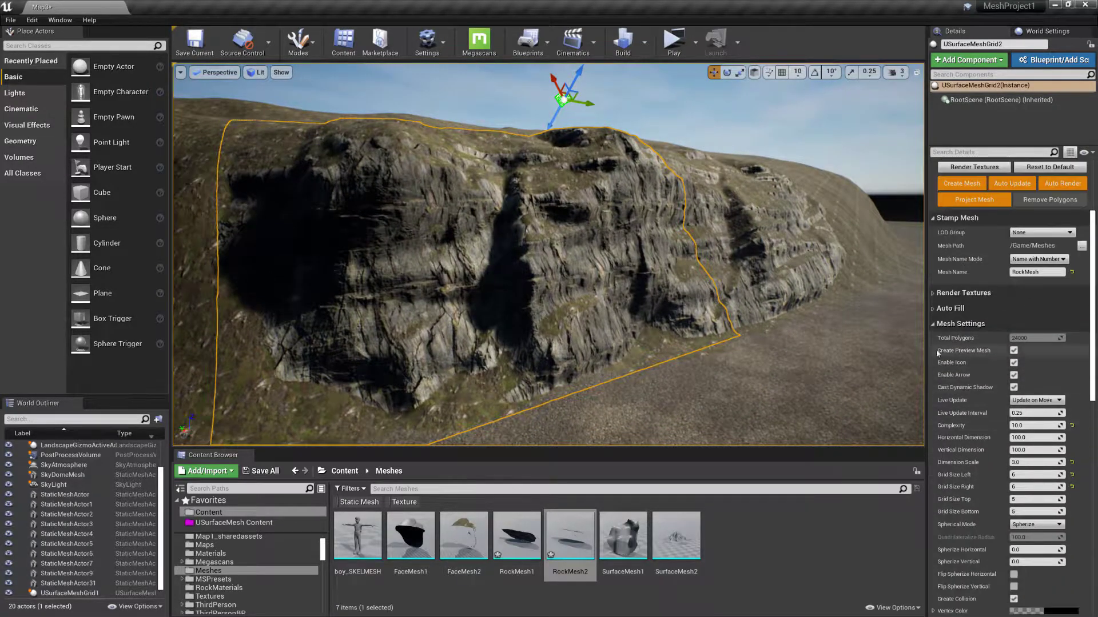
{"action": "left_click", "coordinate": [932, 325]}
Set HeightDetail's Detail UV Scale to 2.0 and browse to the Height Texture's Heightmaps folder.
{"action": "scroll", "coordinate": [937, 370], "scroll_direction": "down", "scroll_amount": 2}
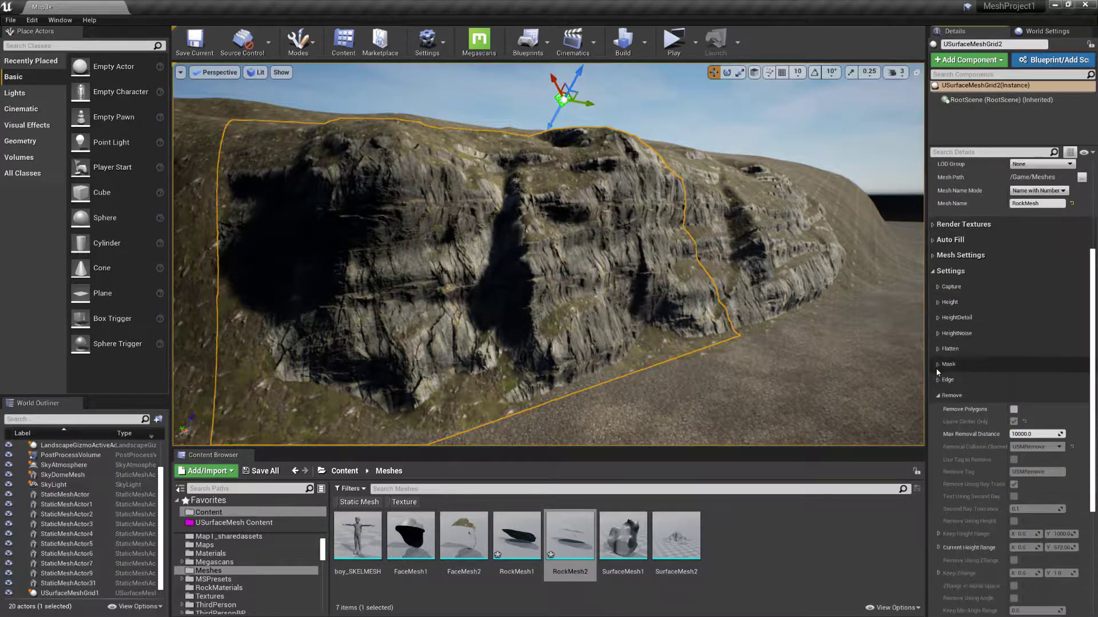
{"action": "left_click", "coordinate": [936, 368]}
{"action": "scroll", "coordinate": [952, 351], "scroll_direction": "down", "scroll_amount": 3}
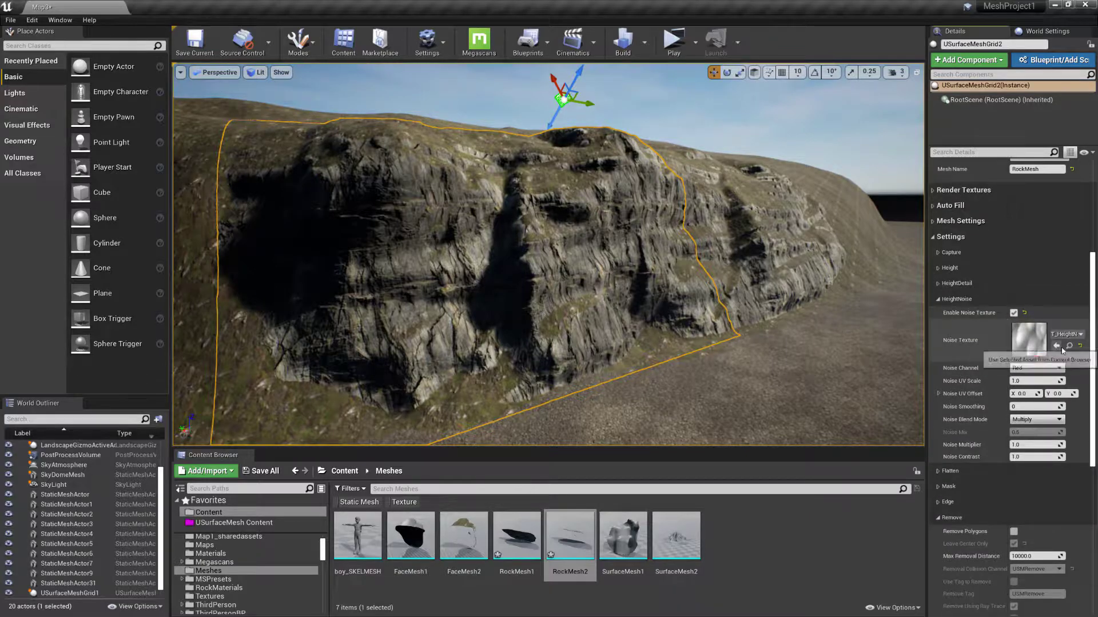
{"action": "left_click", "coordinate": [956, 283]}
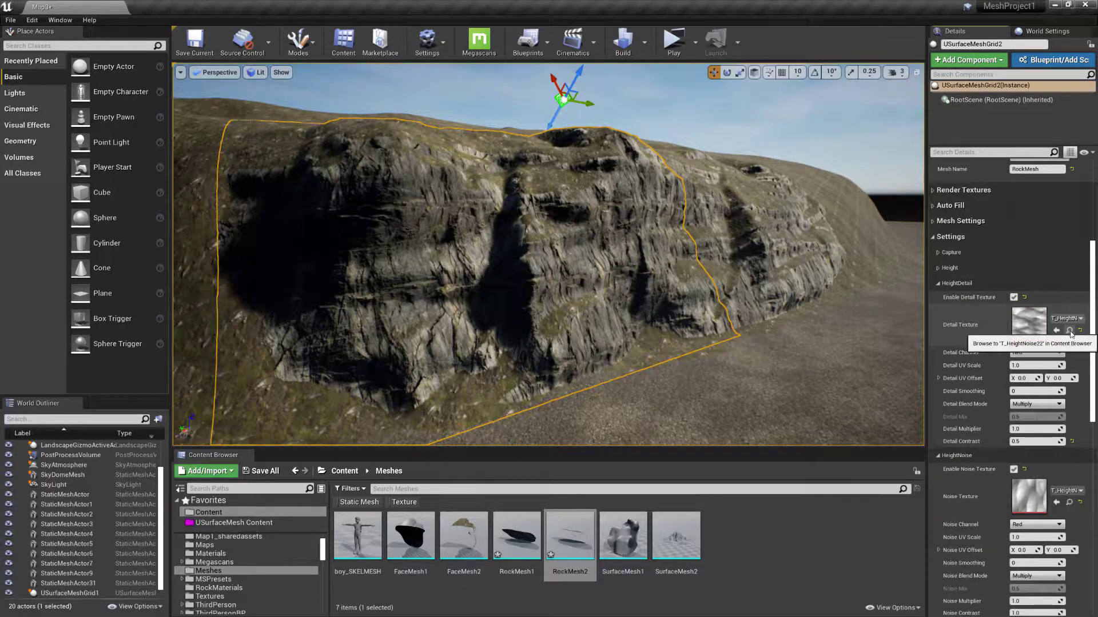
{"action": "type", "text": "2"}
{"action": "key", "text": "Return"}
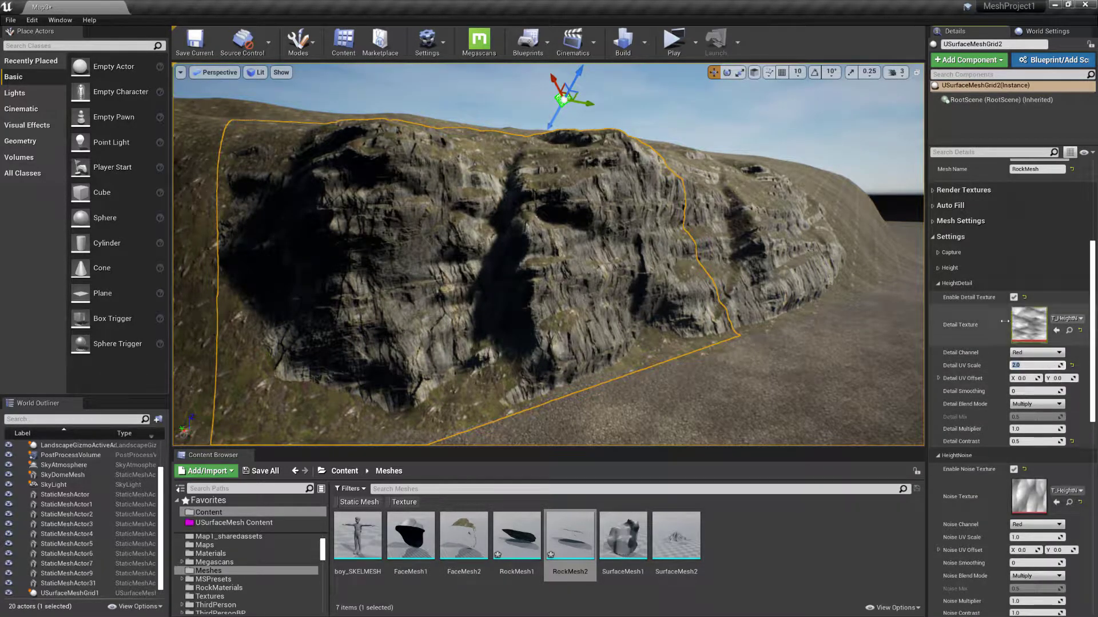
{"action": "left_click", "coordinate": [946, 268]}
{"action": "left_click", "coordinate": [1068, 377]}
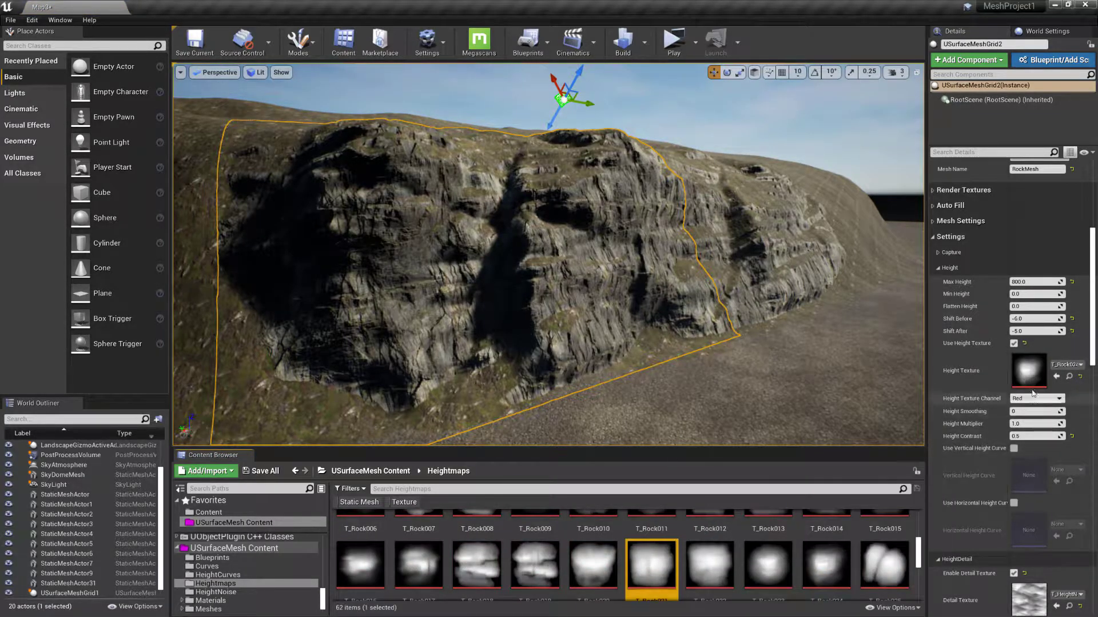
Try T_Rock021, T_Rock022 and T_Rock017 in turn as the cliff's height texture.
{"action": "left_click", "coordinate": [1056, 376]}
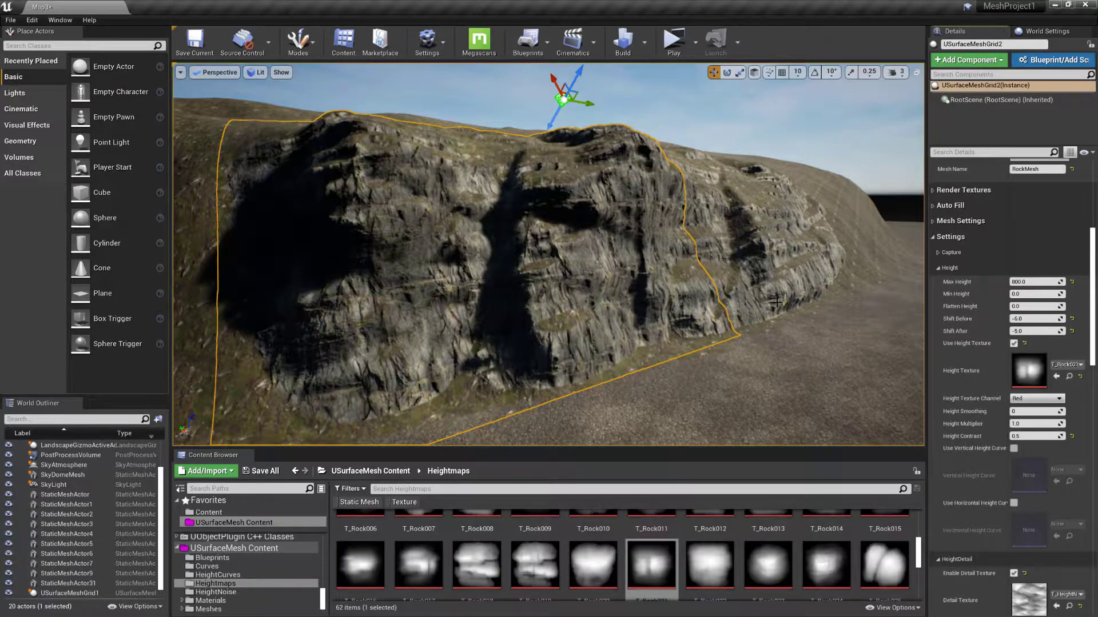
{"action": "left_click", "coordinate": [709, 563]}
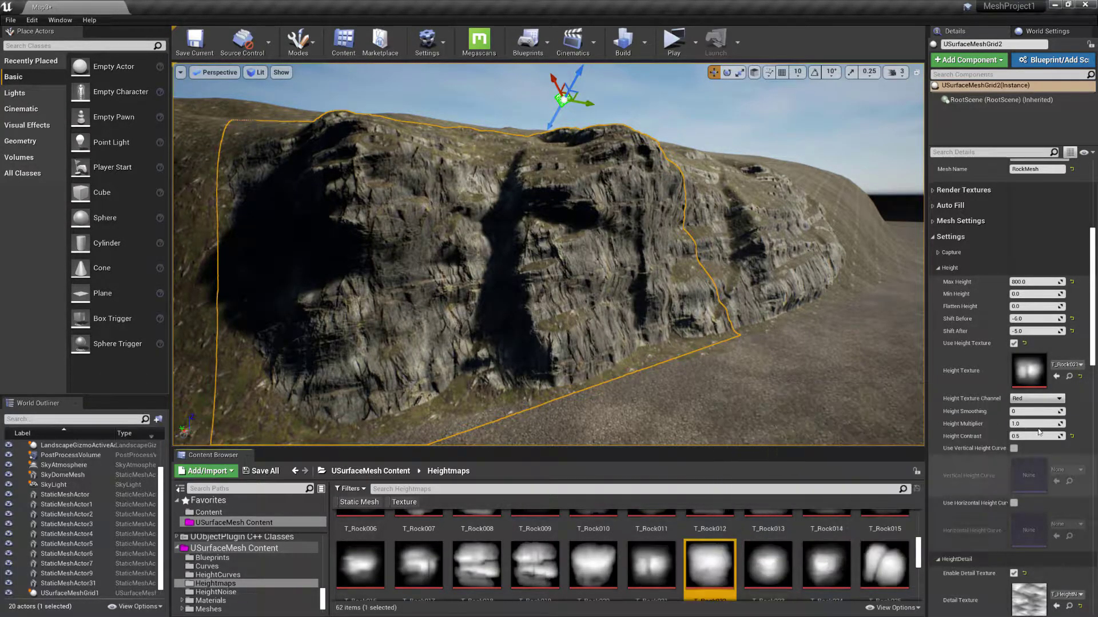
{"action": "left_click", "coordinate": [1056, 377]}
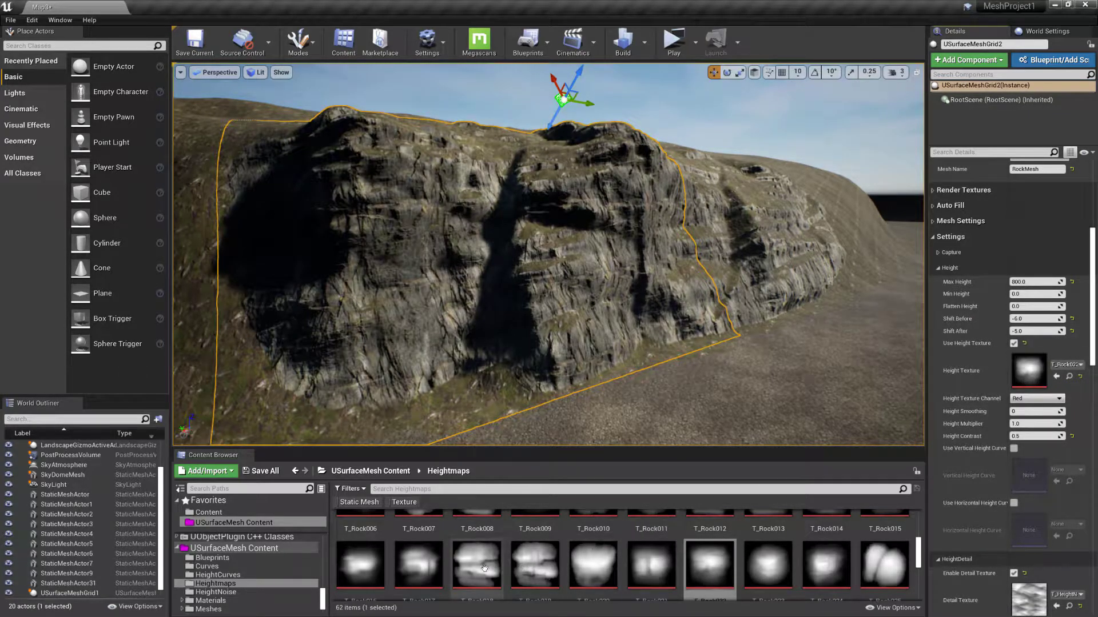
{"action": "left_click", "coordinate": [419, 566]}
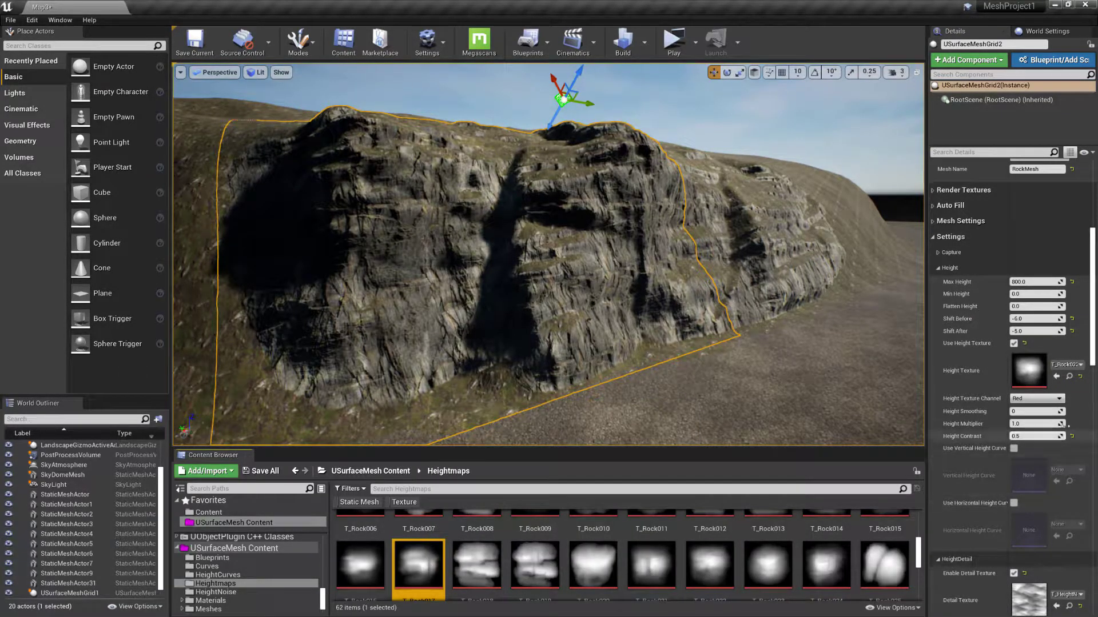
{"action": "left_click", "coordinate": [1056, 377]}
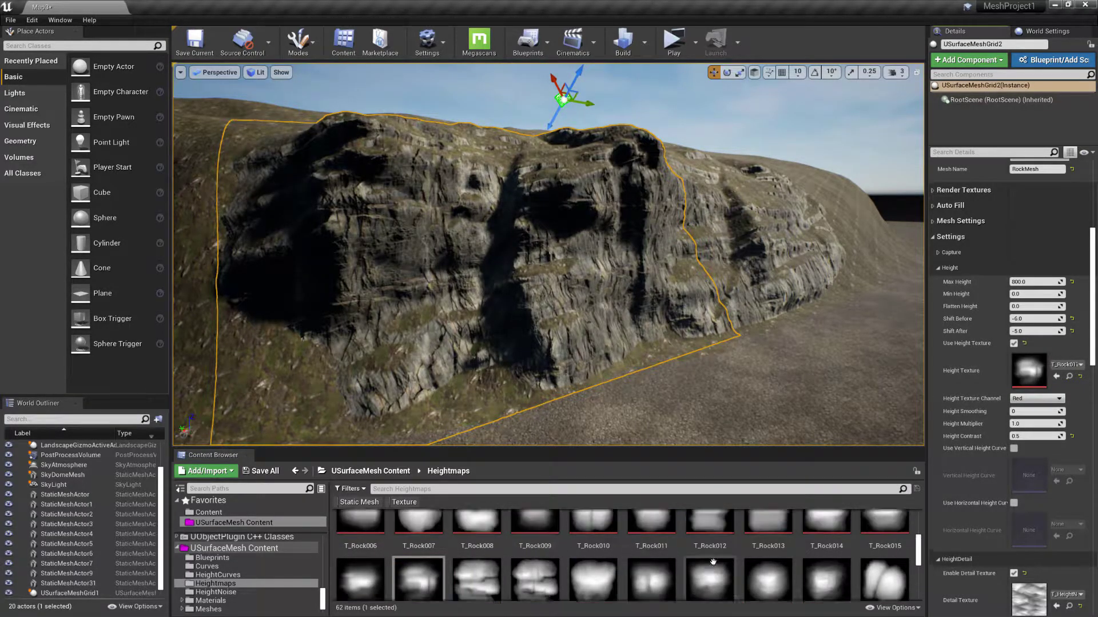
Apply T_Rock025 as the final height texture and collapse the Height group.
{"action": "scroll", "coordinate": [737, 557], "scroll_direction": "up", "scroll_amount": 1}
{"action": "scroll", "coordinate": [882, 548], "scroll_direction": "down", "scroll_amount": 1}
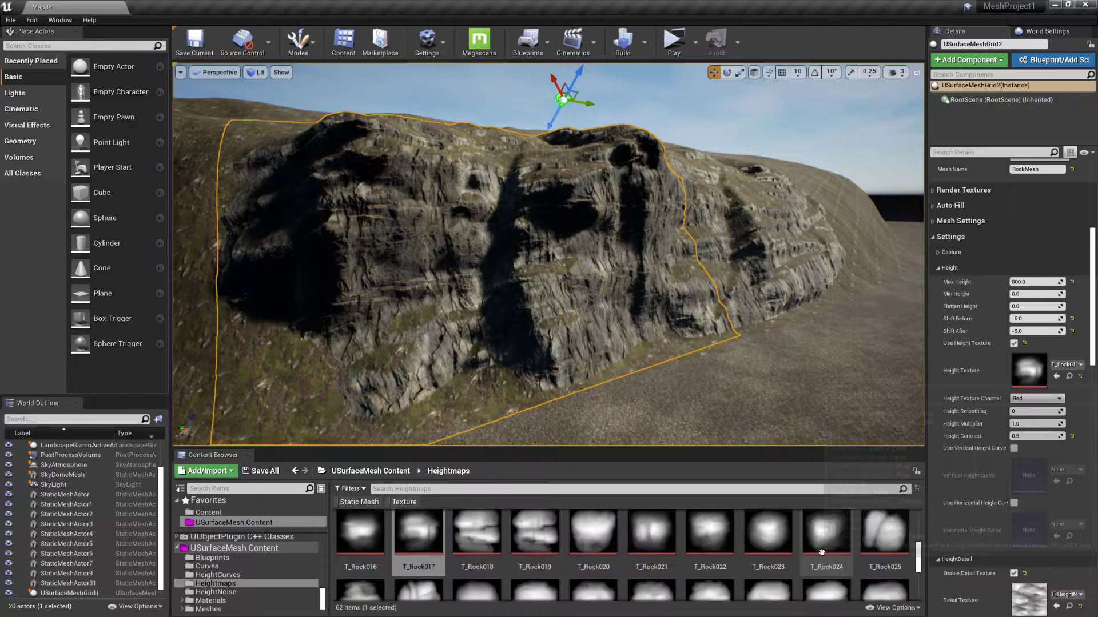
{"action": "left_click", "coordinate": [884, 541]}
{"action": "left_click", "coordinate": [1062, 377]}
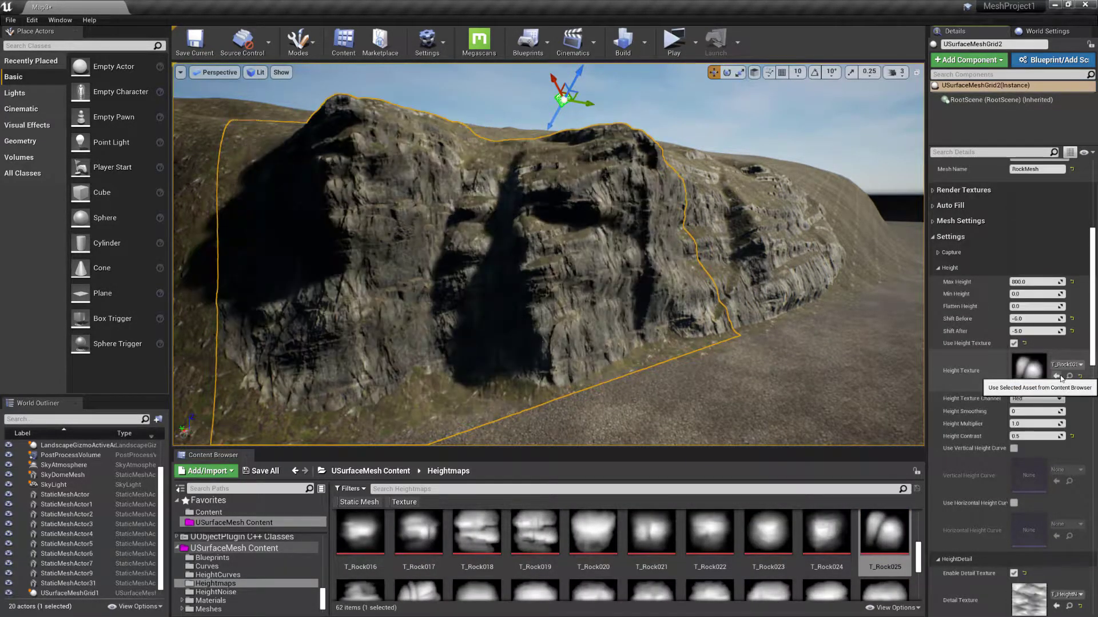
{"action": "left_click", "coordinate": [938, 268]}
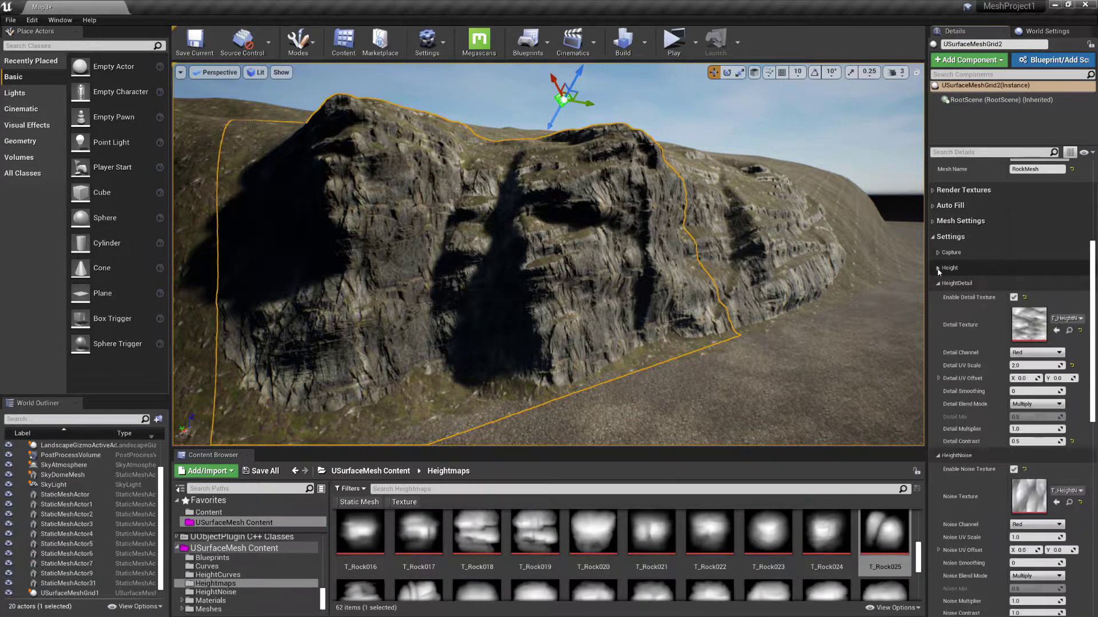
Assign T_HeightNoise06 from the HeightNoise folder as the Detail Texture.
{"action": "left_click", "coordinate": [1069, 330]}
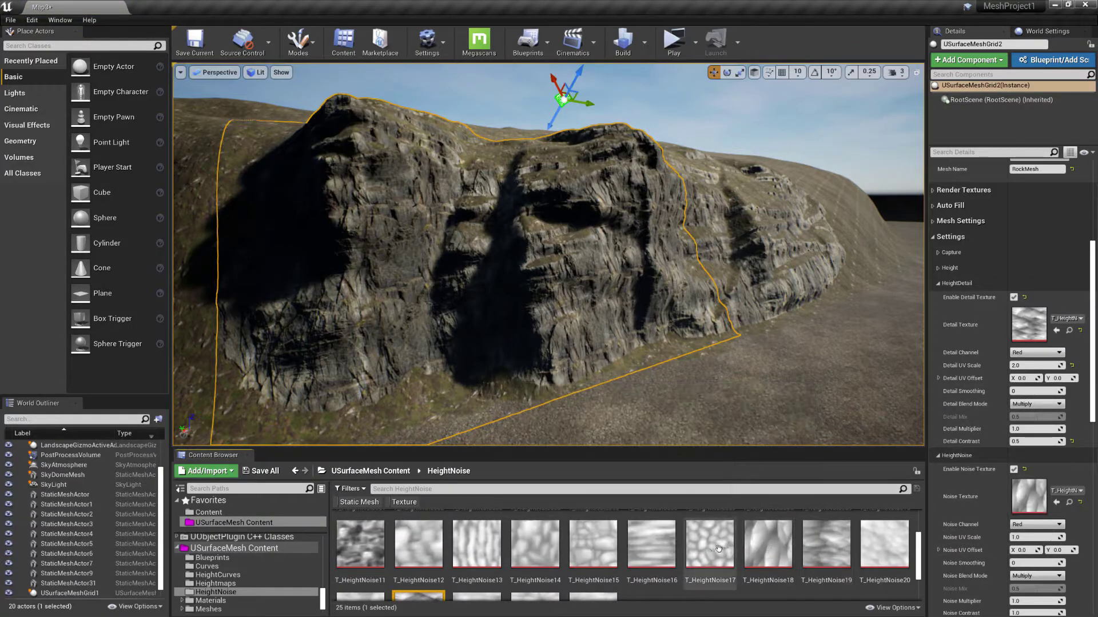
{"action": "scroll", "coordinate": [653, 546], "scroll_direction": "up", "scroll_amount": 2}
{"action": "left_click", "coordinate": [653, 546]}
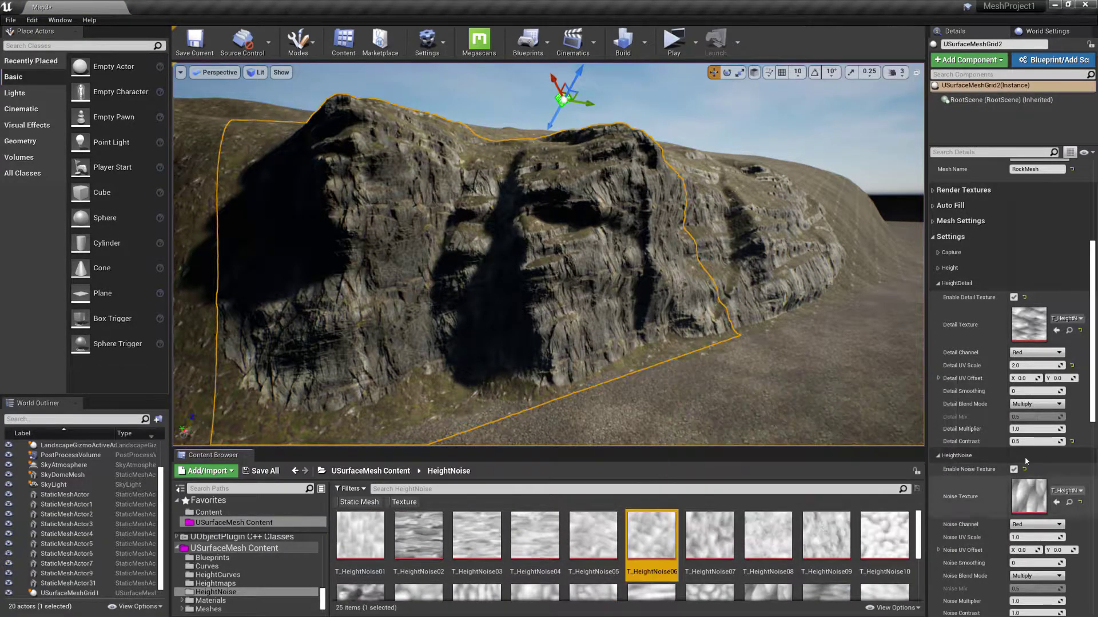
{"action": "left_click", "coordinate": [1056, 331]}
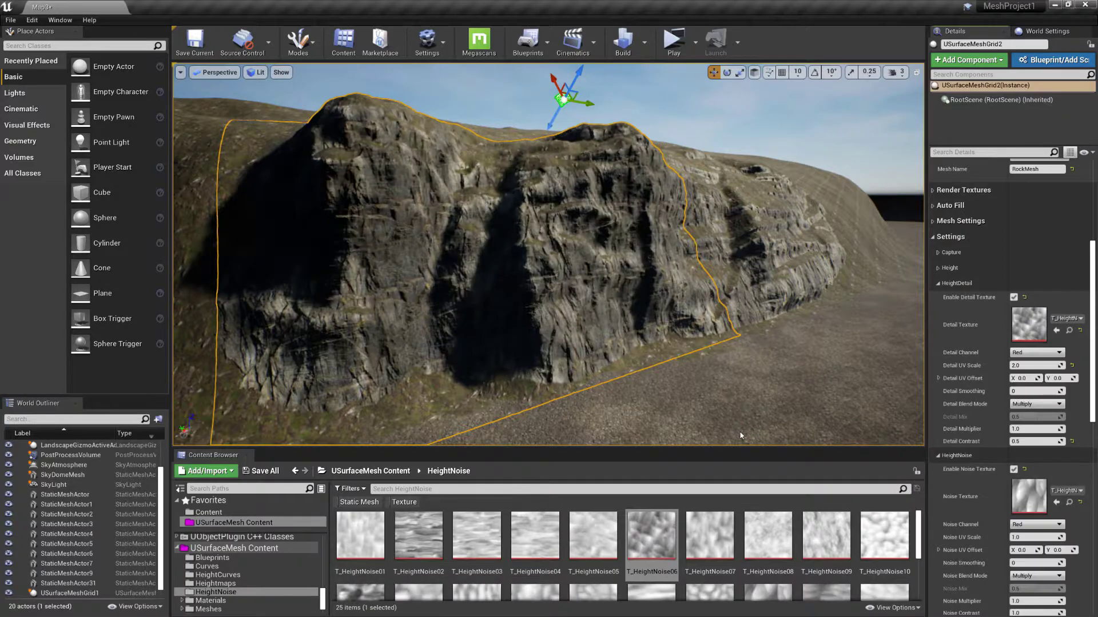
Assign T_HeightNoise01 as the Noise Texture.
{"action": "left_click", "coordinate": [1068, 502]}
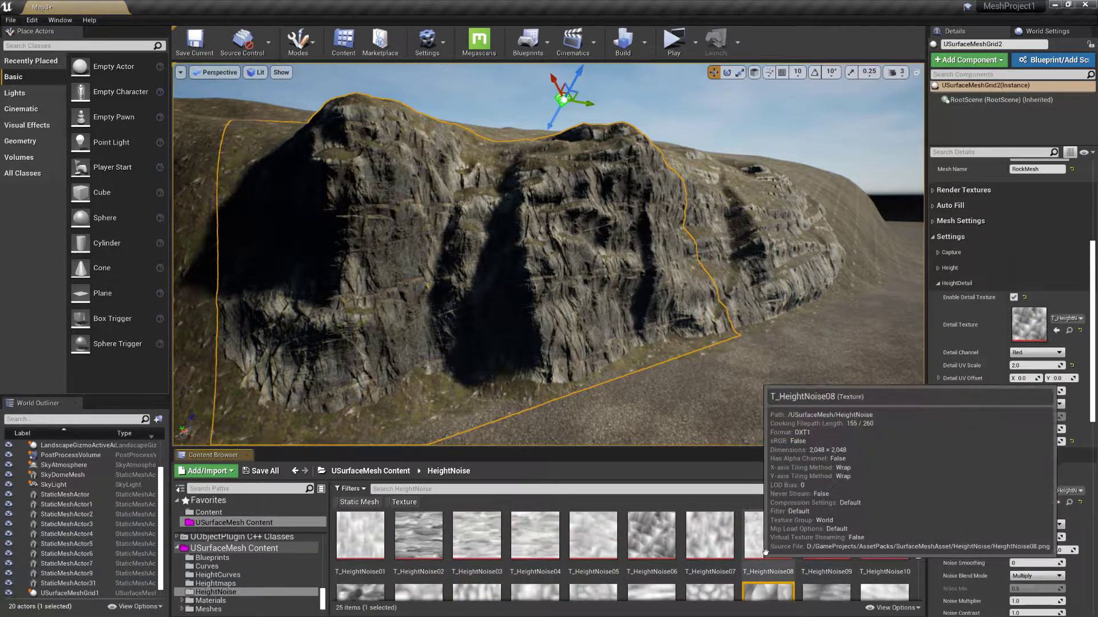
{"action": "scroll", "coordinate": [752, 558], "scroll_direction": "down", "scroll_amount": 2}
{"action": "scroll", "coordinate": [519, 546], "scroll_direction": "up", "scroll_amount": 2}
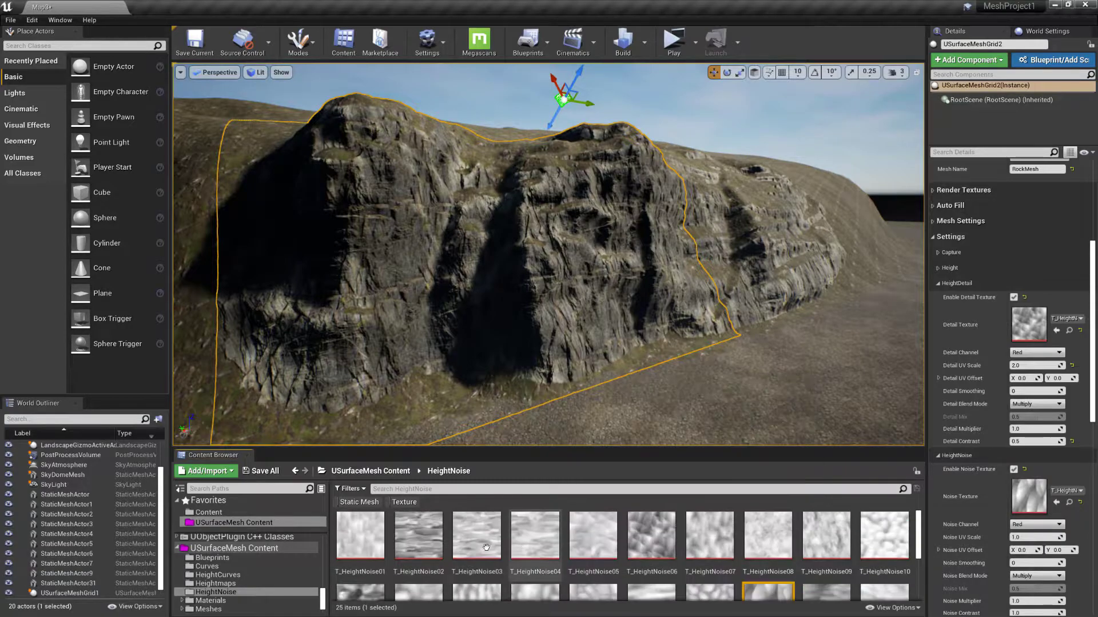
{"action": "left_click", "coordinate": [360, 534]}
{"action": "left_click", "coordinate": [1055, 502]}
{"action": "left_click", "coordinate": [1056, 502]}
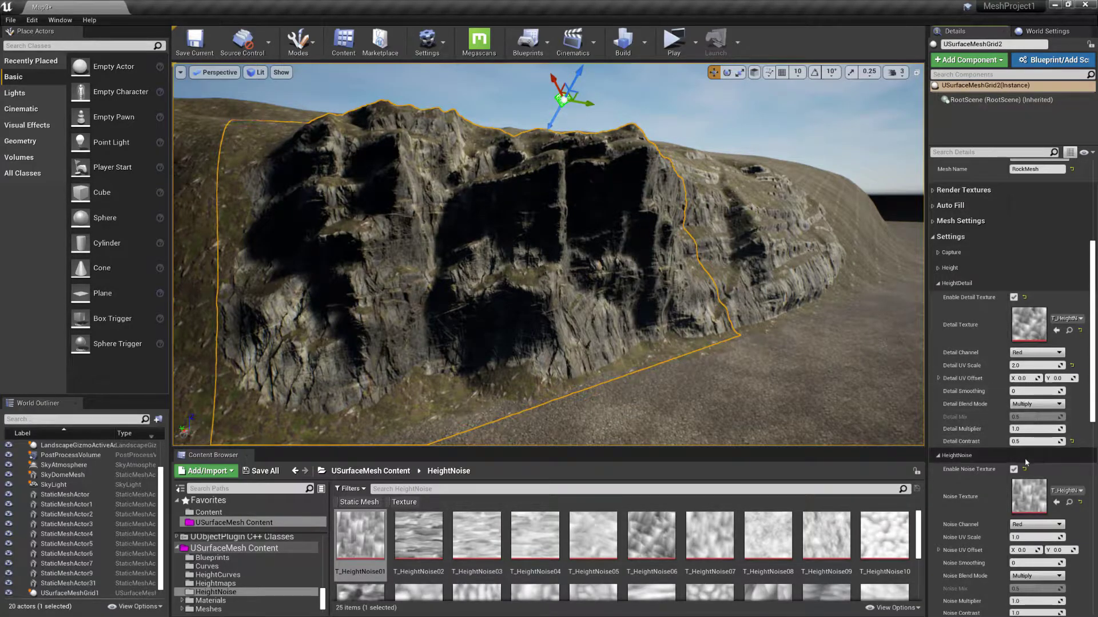
Set Noise Contrast to 0.5.
{"action": "scroll", "coordinate": [1035, 454], "scroll_direction": "down", "scroll_amount": 3}
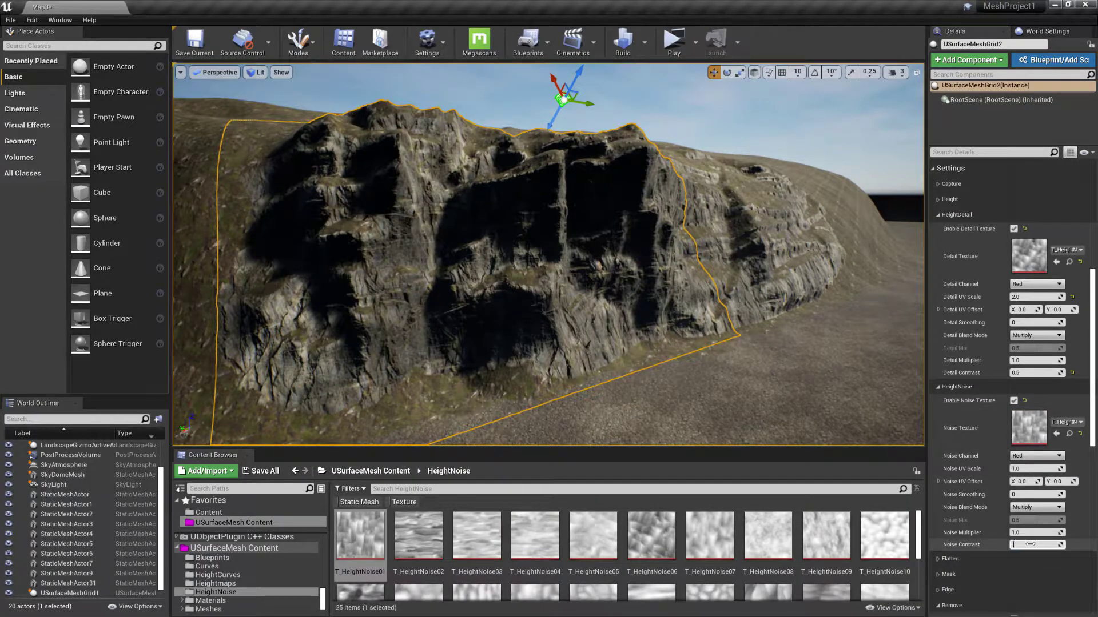
{"action": "type", "text": "0.5"}
{"action": "key", "text": "Return"}
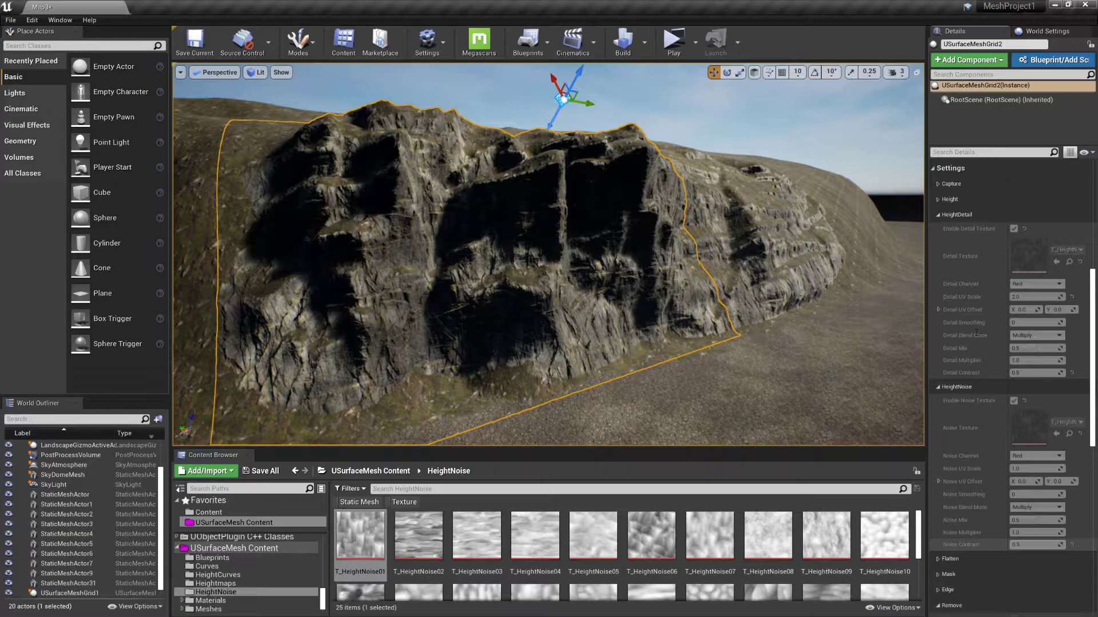
Try Max Height values of 600 and 400, settling on 500.
{"action": "left_click", "coordinate": [937, 200]}
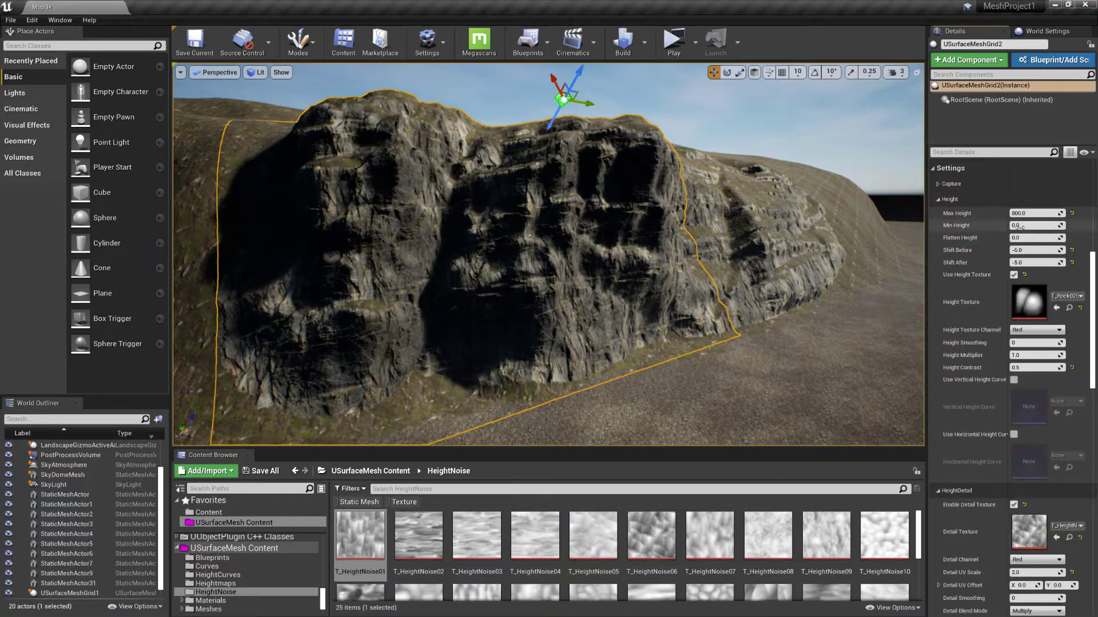
{"action": "left_click", "coordinate": [1035, 212]}
{"action": "key", "text": "Return"}
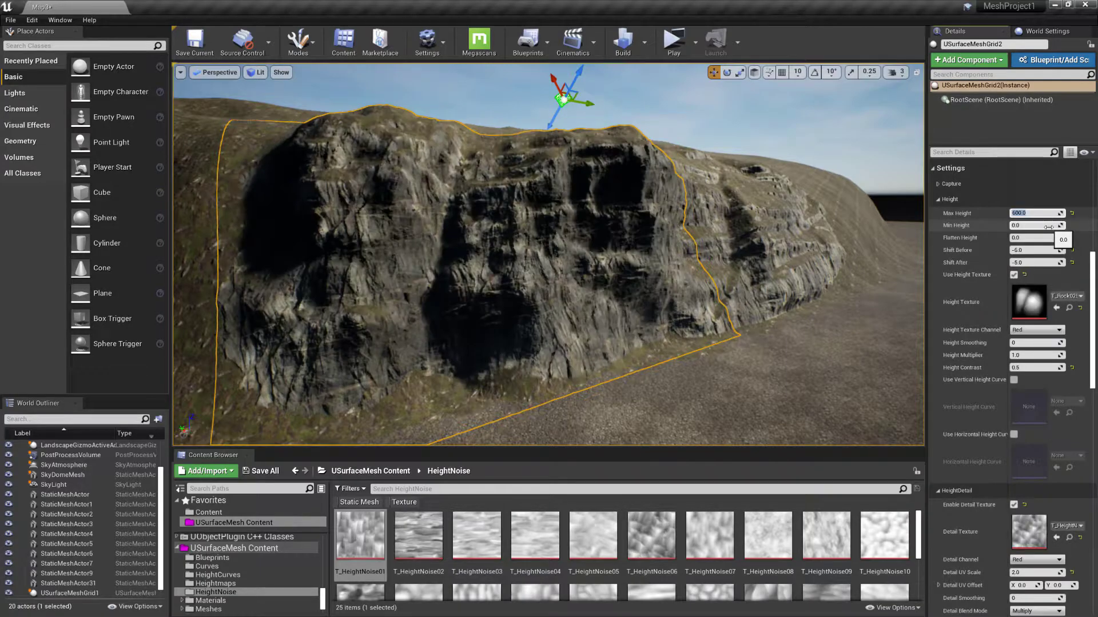
{"action": "type", "text": "400"}
{"action": "key", "text": "Return"}
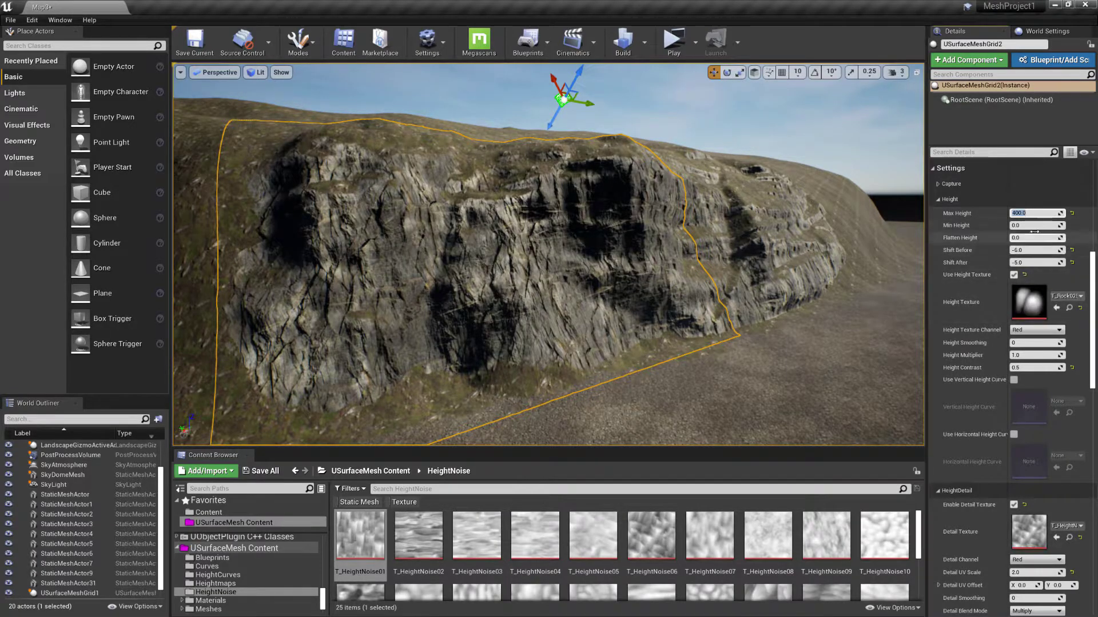
{"action": "type", "text": "50"}
{"action": "key", "text": "Return"}
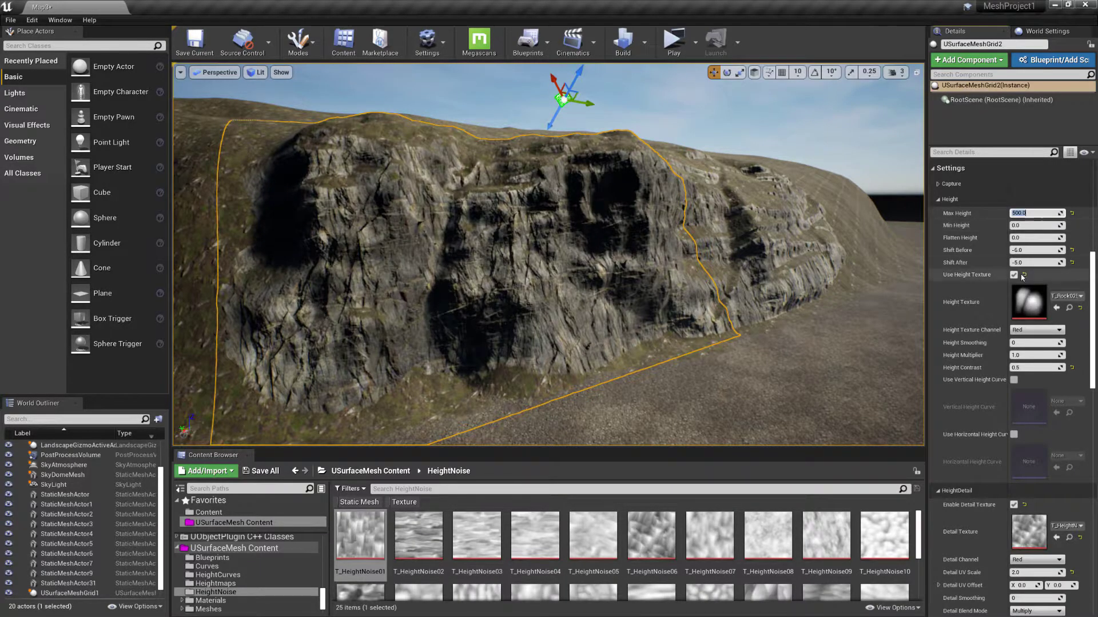
Stamp the cliff as the new static mesh RockMesh3.
{"action": "scroll", "coordinate": [1021, 275], "scroll_direction": "up", "scroll_amount": 2}
{"action": "scroll", "coordinate": [1021, 274], "scroll_direction": "up", "scroll_amount": 8}
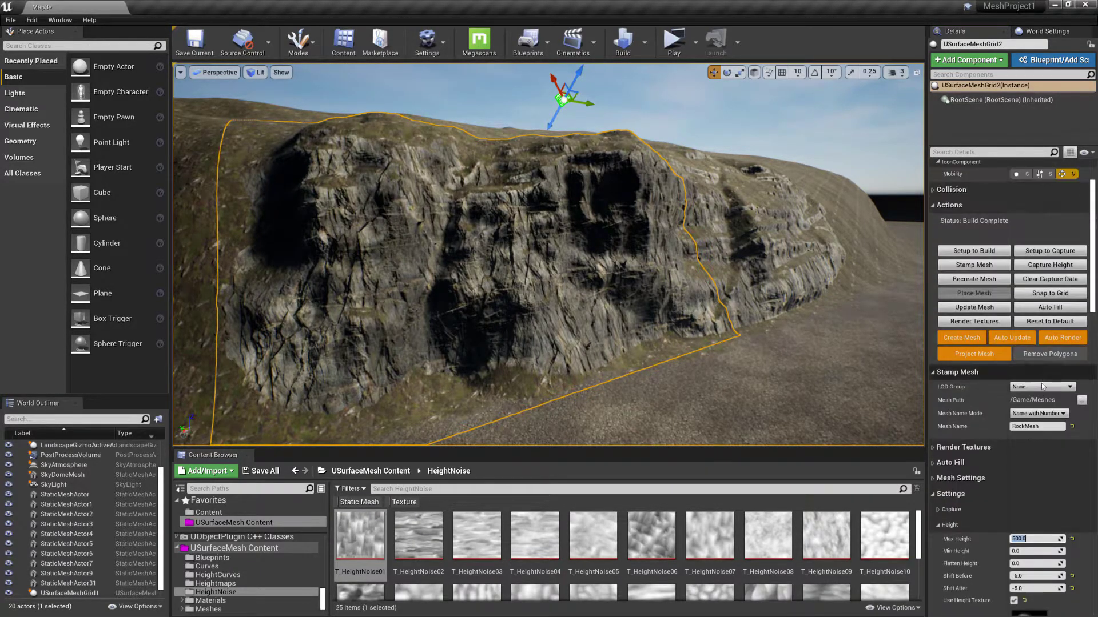
{"action": "left_click", "coordinate": [974, 265]}
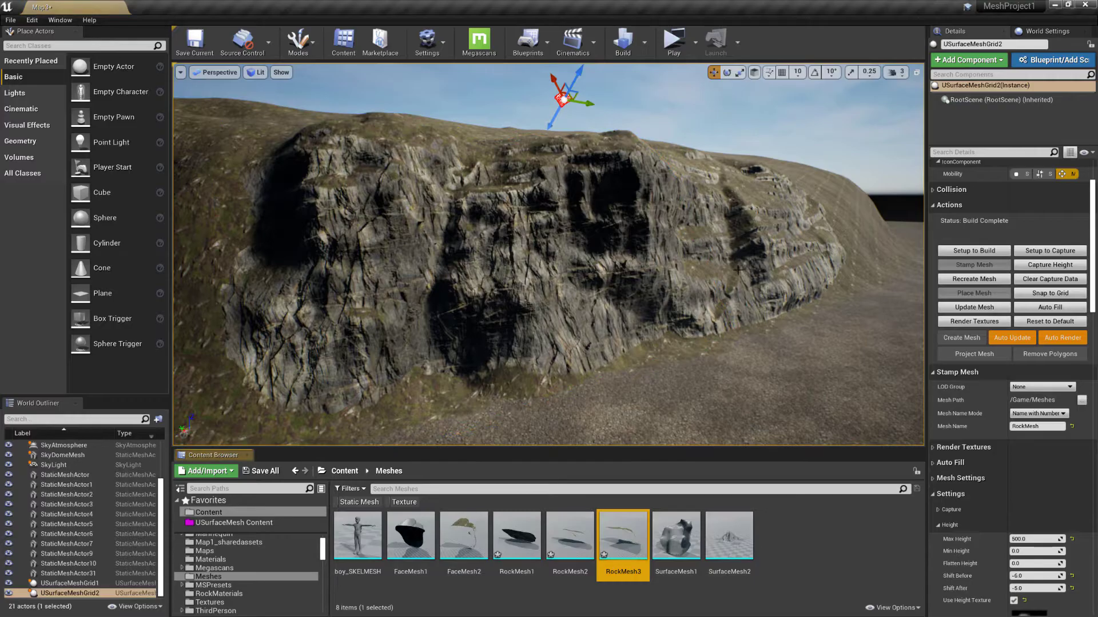
{"action": "scroll", "coordinate": [737, 270], "scroll_direction": "up", "scroll_amount": 5}
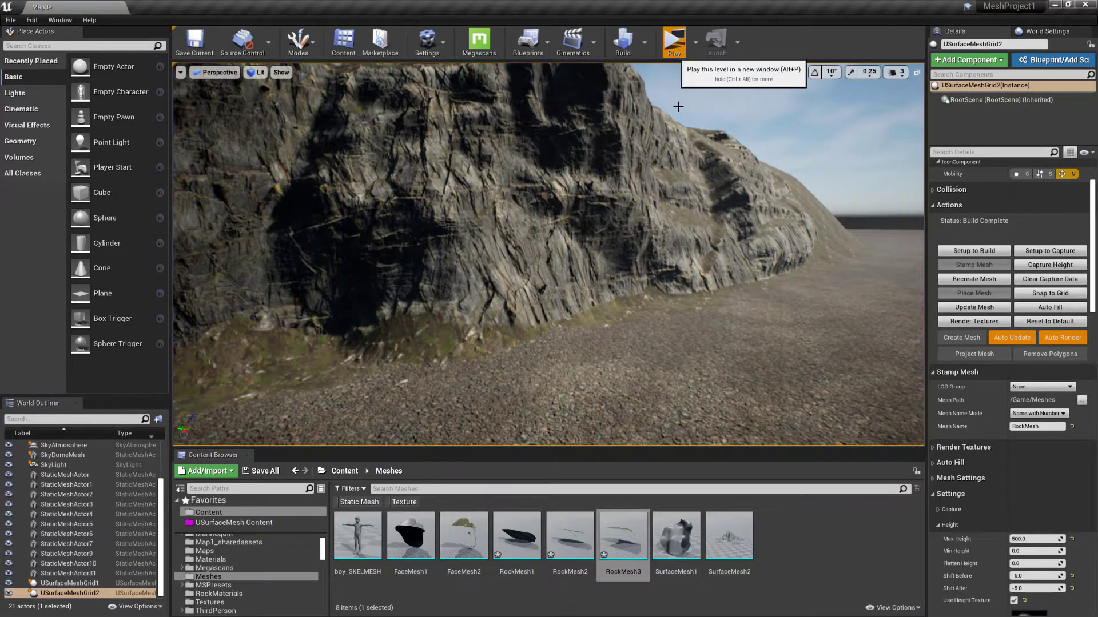
{"action": "left_click", "coordinate": [674, 43]}
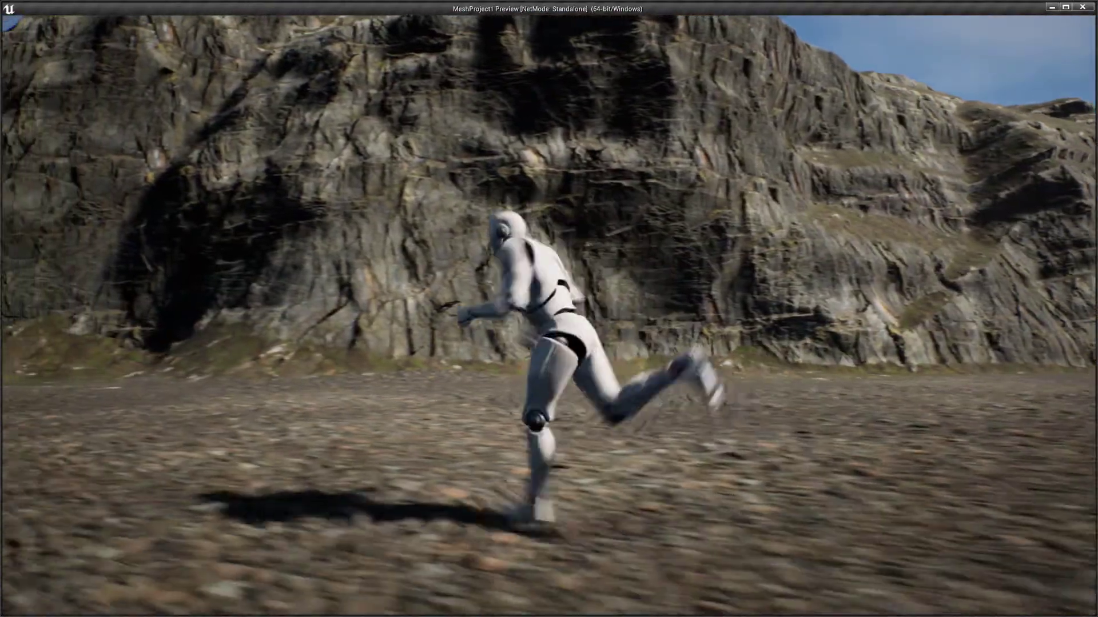
{"action": "key", "text": "Escape"}
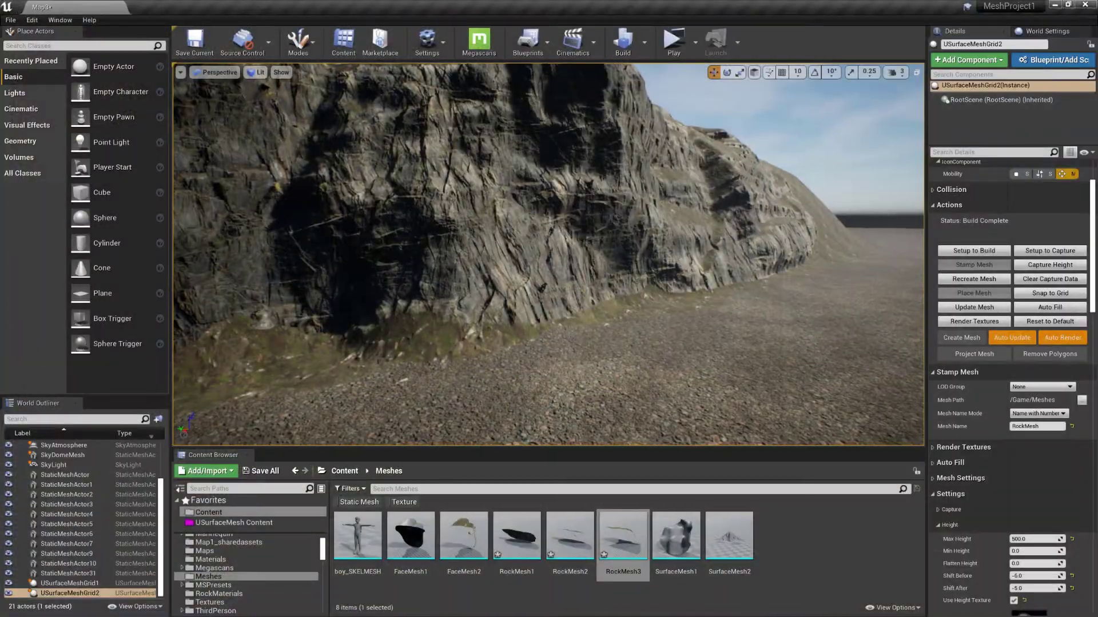